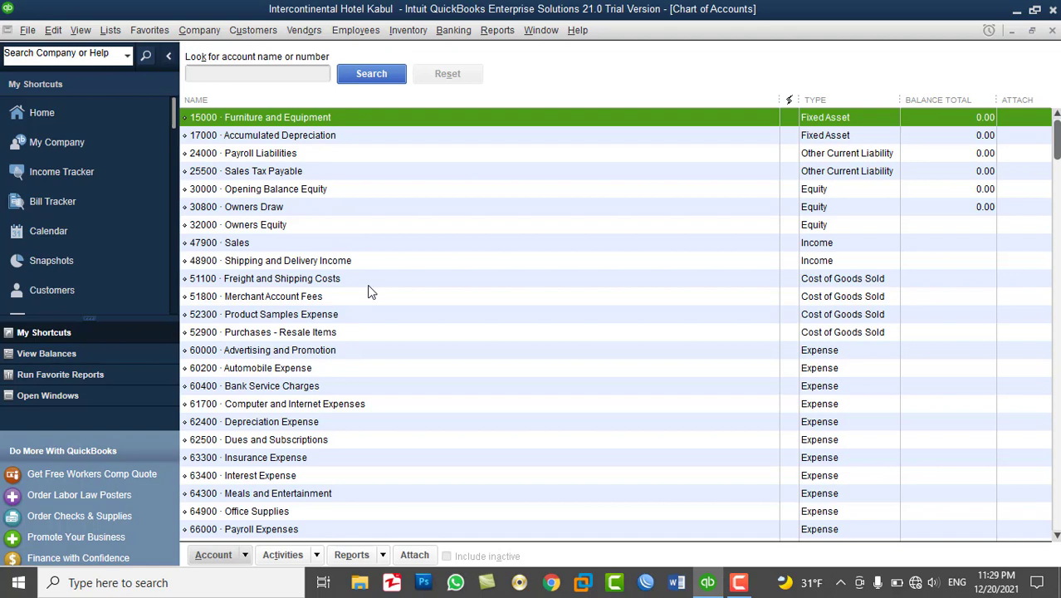
- Delete the Owners Equity account from the chart of accounts and confirm the deletion
click(282, 210)
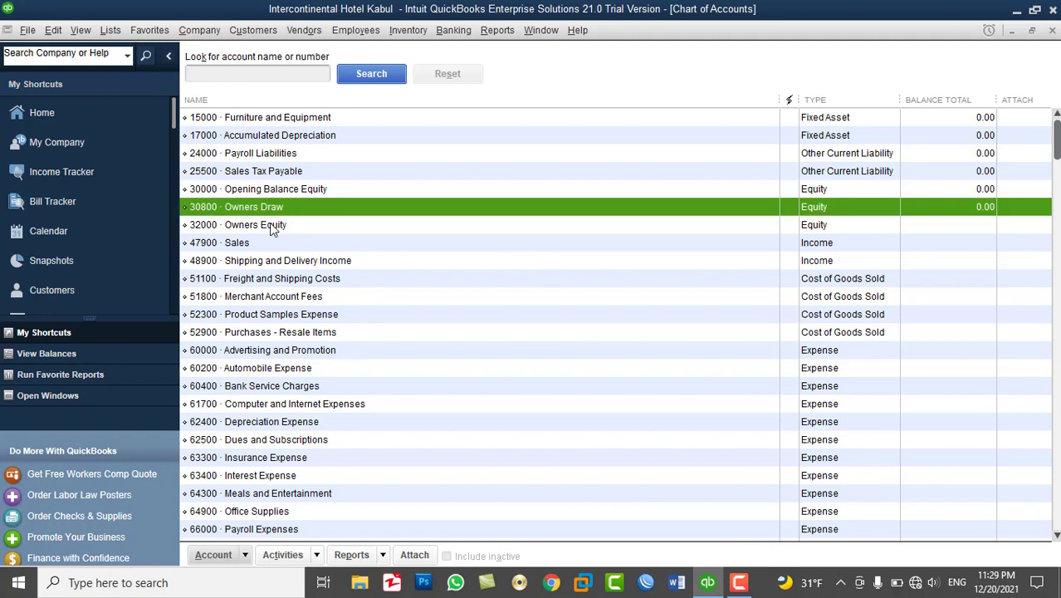
click(269, 225)
click(267, 209)
click(278, 229)
right_click(280, 231)
click(301, 304)
click(495, 190)
- Delete the Owners Draw account from the chart of accounts and confirm the deletion
click(325, 211)
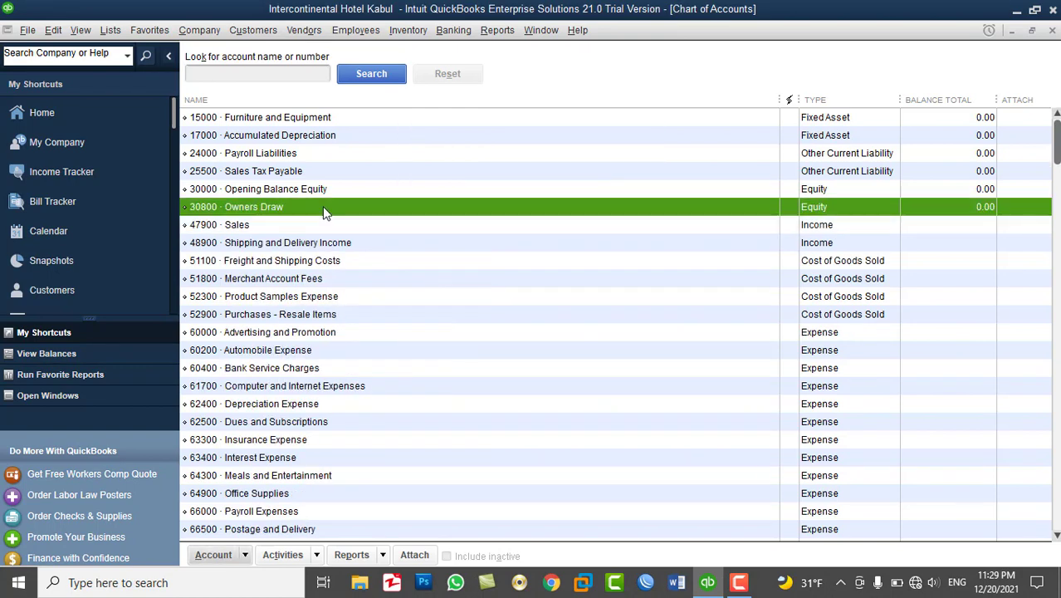
right_click(325, 208)
click(358, 287)
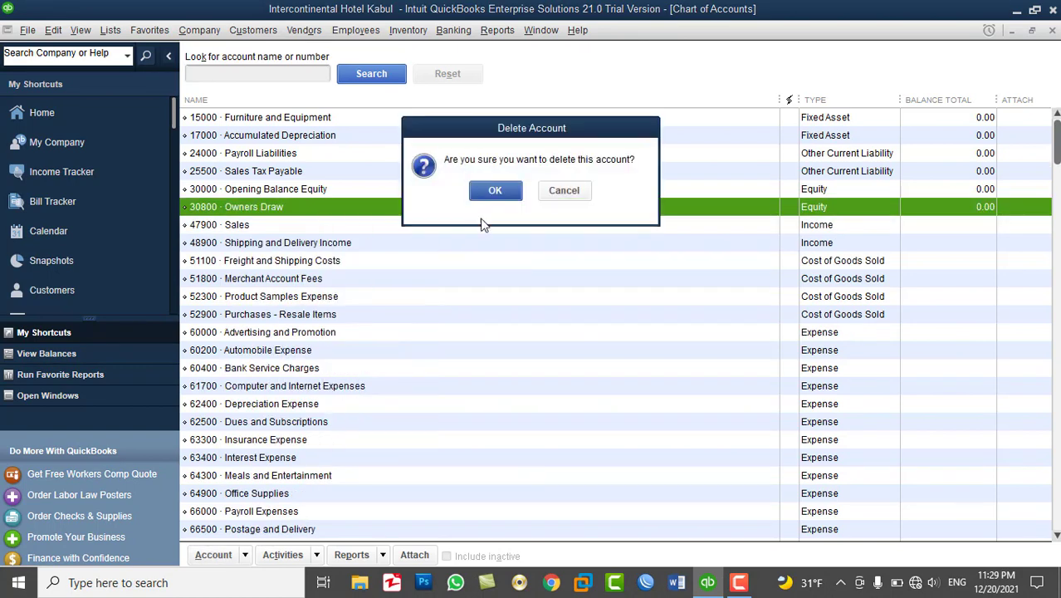
click(497, 190)
right_click(535, 189)
click(566, 242)
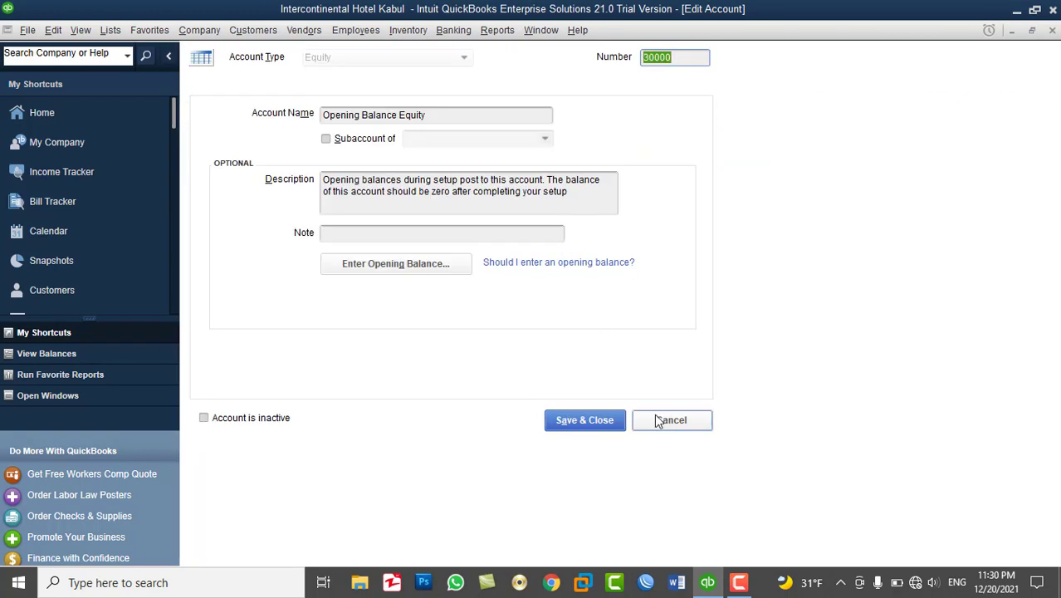
click(660, 419)
right_click(533, 249)
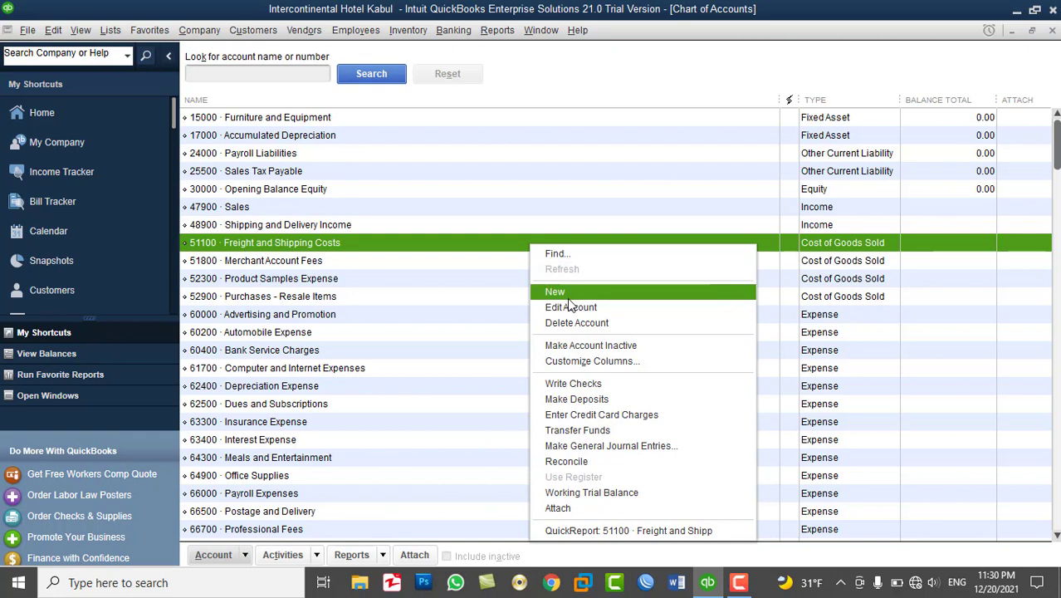
click(569, 289)
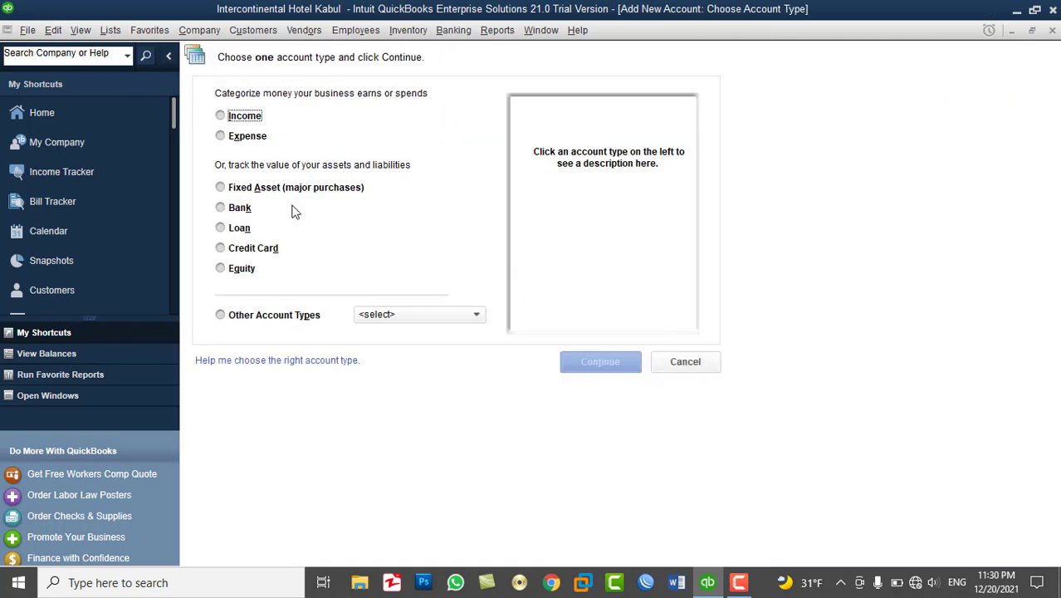
click(242, 274)
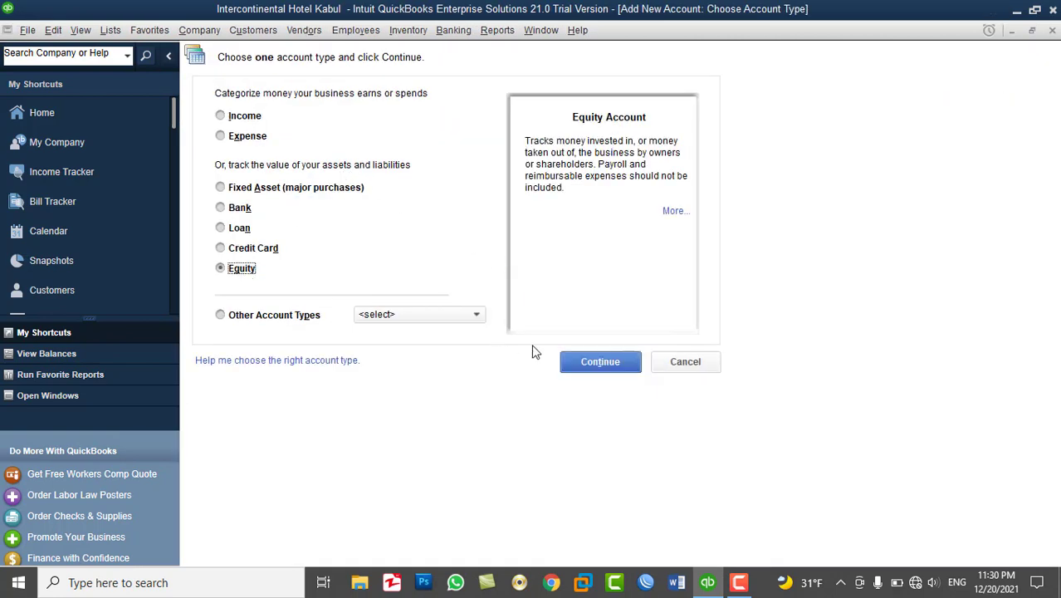
click(584, 365)
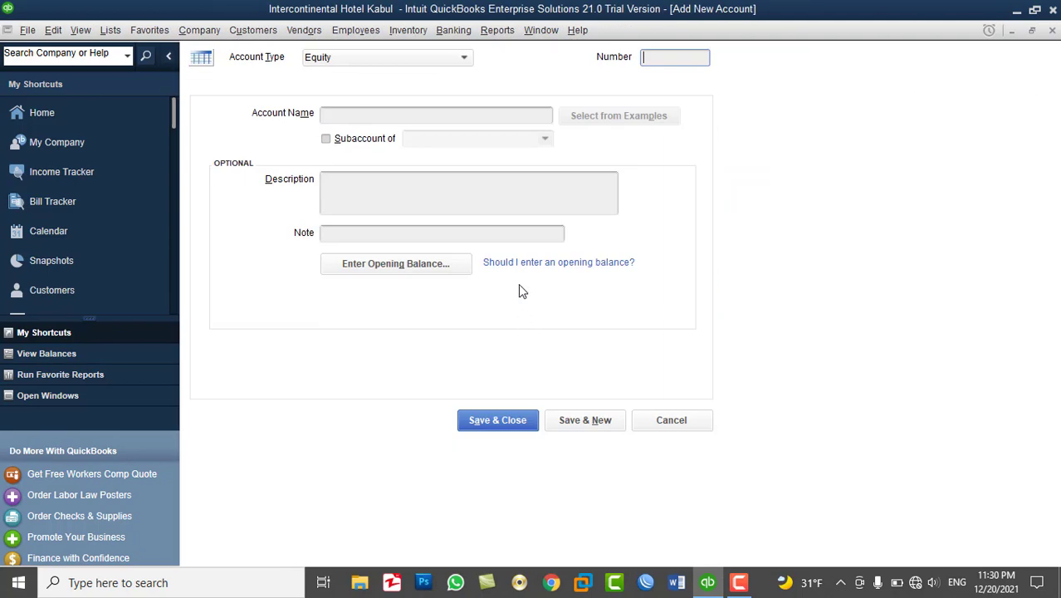
text(0)
key(BackSpace)
click(667, 421)
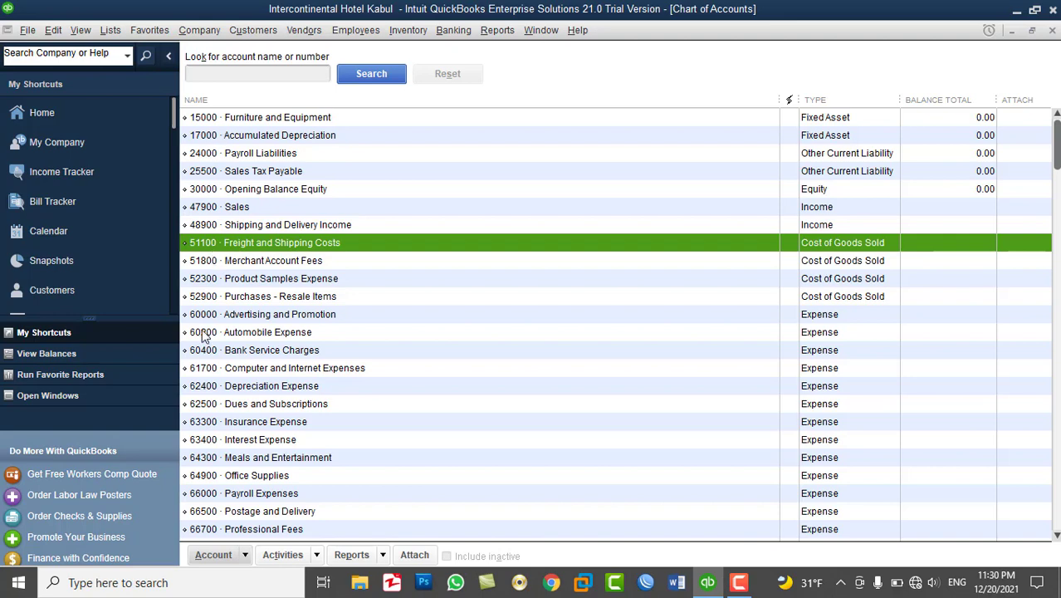
- Turn off the use of account numbers in the company-wide accounting preferences
click(53, 30)
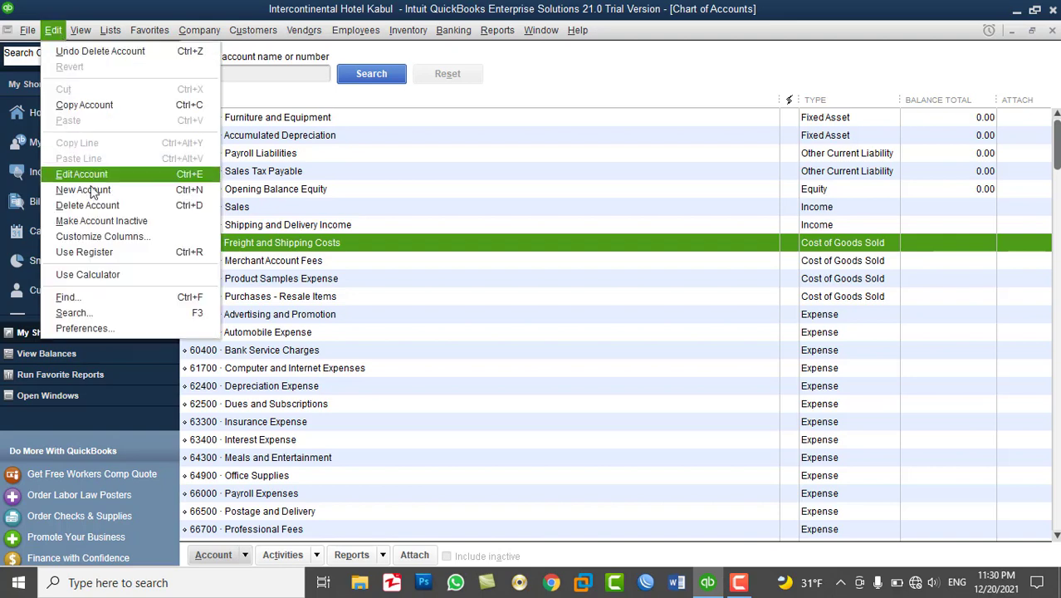
click(104, 329)
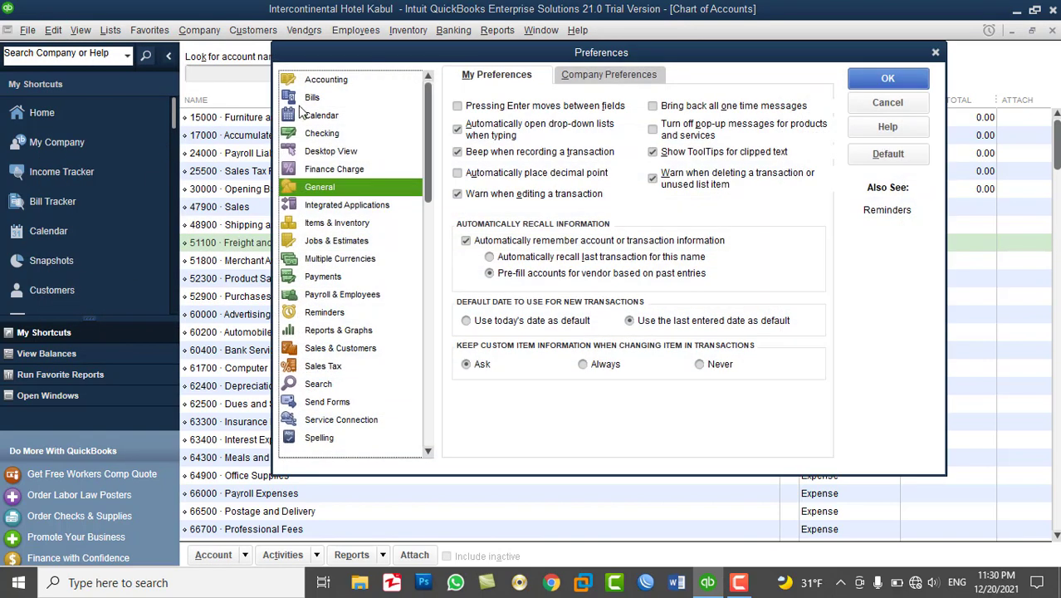
click(344, 79)
click(581, 77)
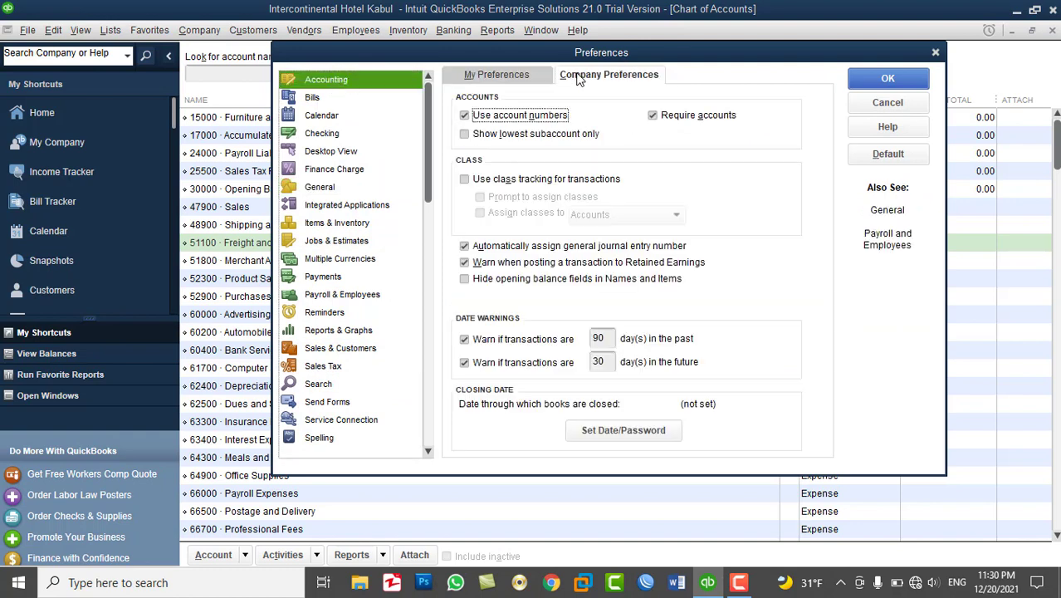
click(508, 120)
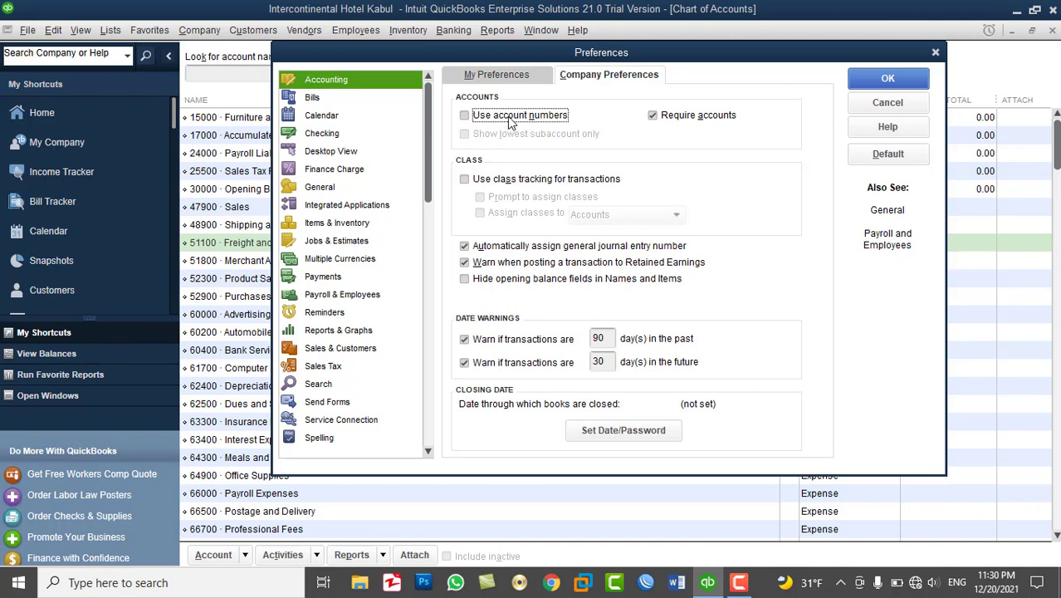
click(875, 80)
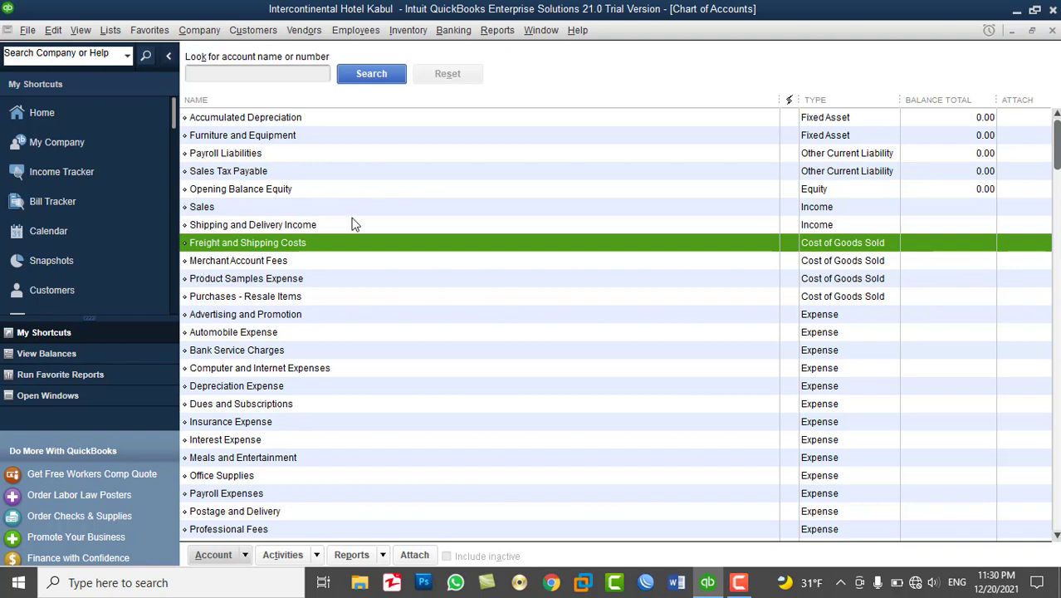
- Create an equity account named Owner Equity and save it, continuing with another new account
right_click(389, 194)
click(425, 246)
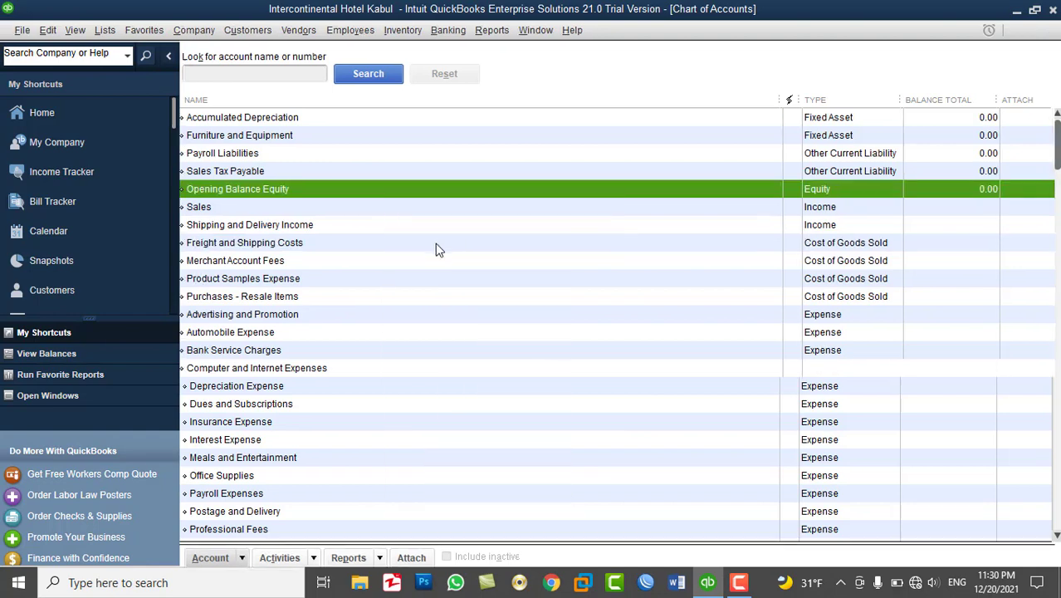
click(239, 270)
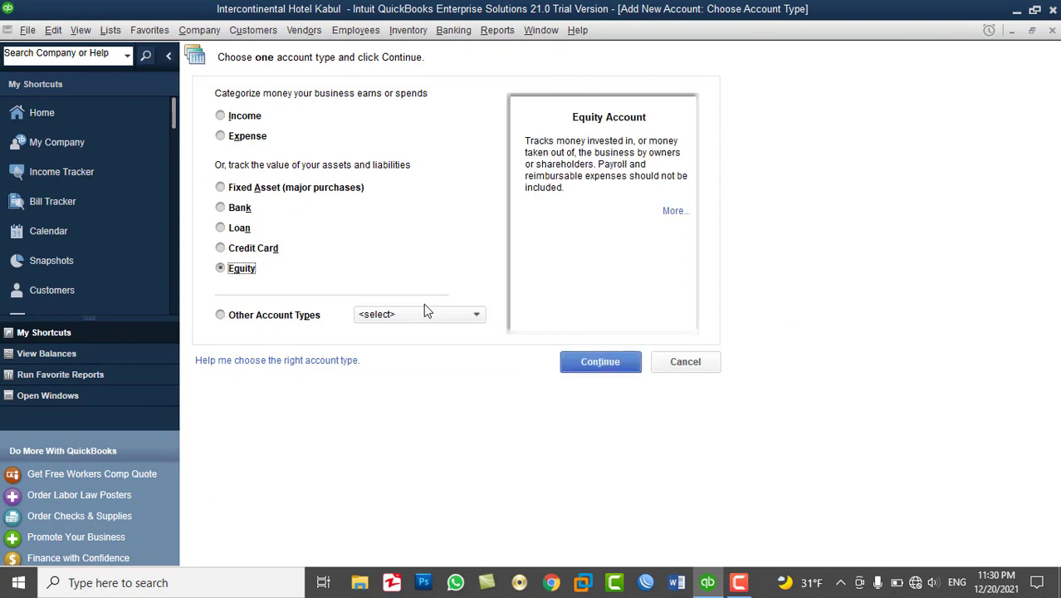
click(577, 366)
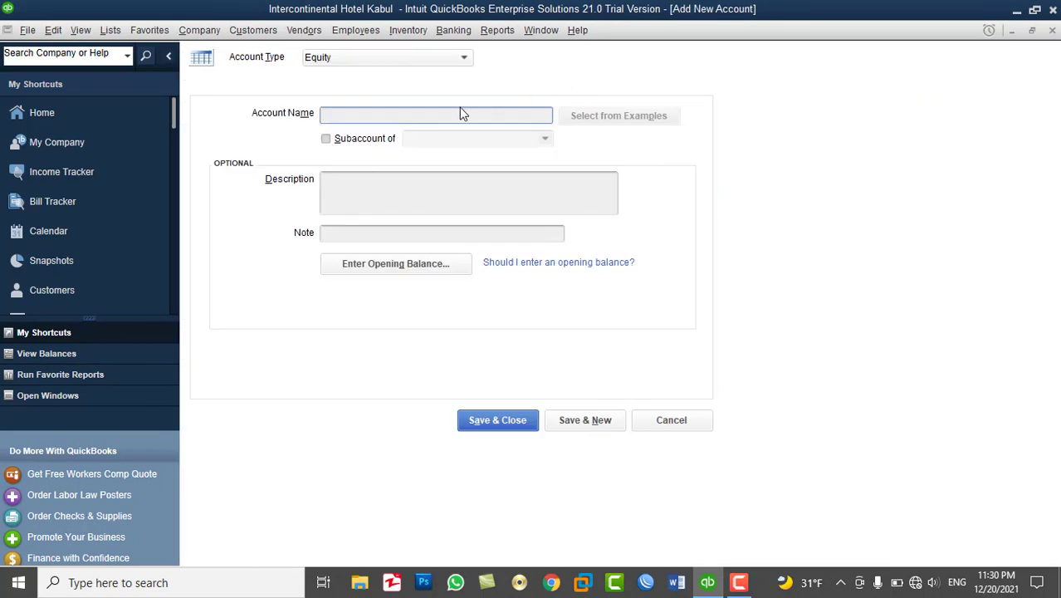
text(Owner Equity)
click(585, 420)
- Create the equity account Capital Account as a subaccount of Owner Equity and continue with another new account
text(Owner)
key(BackSpace)
key(BackSpace)
key(BackSpace)
key(BackSpace)
text(Capital Account)
click(363, 139)
click(545, 140)
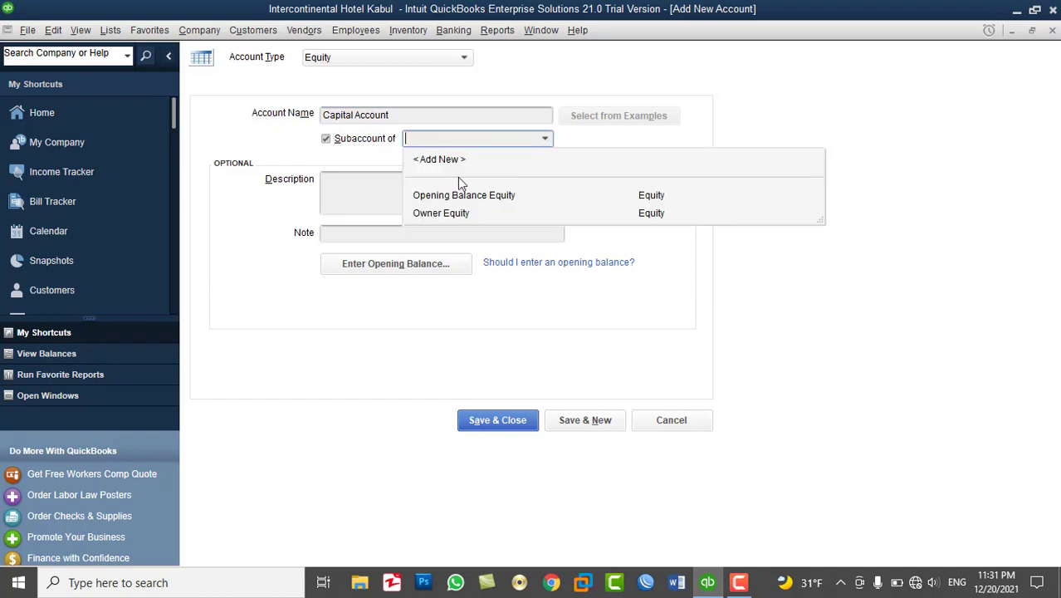
click(454, 214)
click(570, 420)
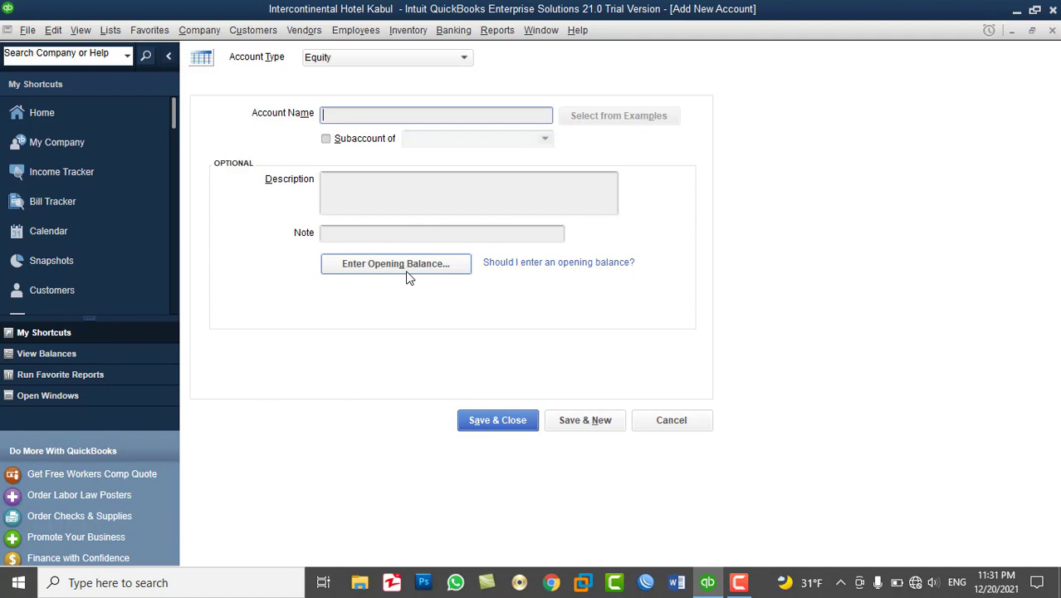
- Create the equity account Draw as a subaccount of Owner Equity and continue with another new account
text(Draw)
click(369, 139)
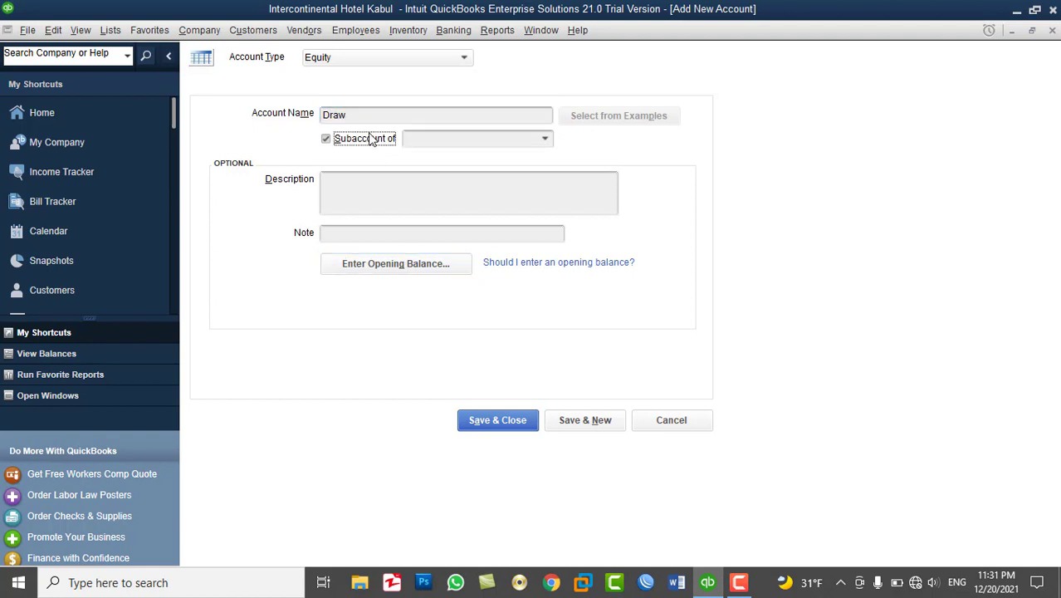
click(550, 139)
click(464, 215)
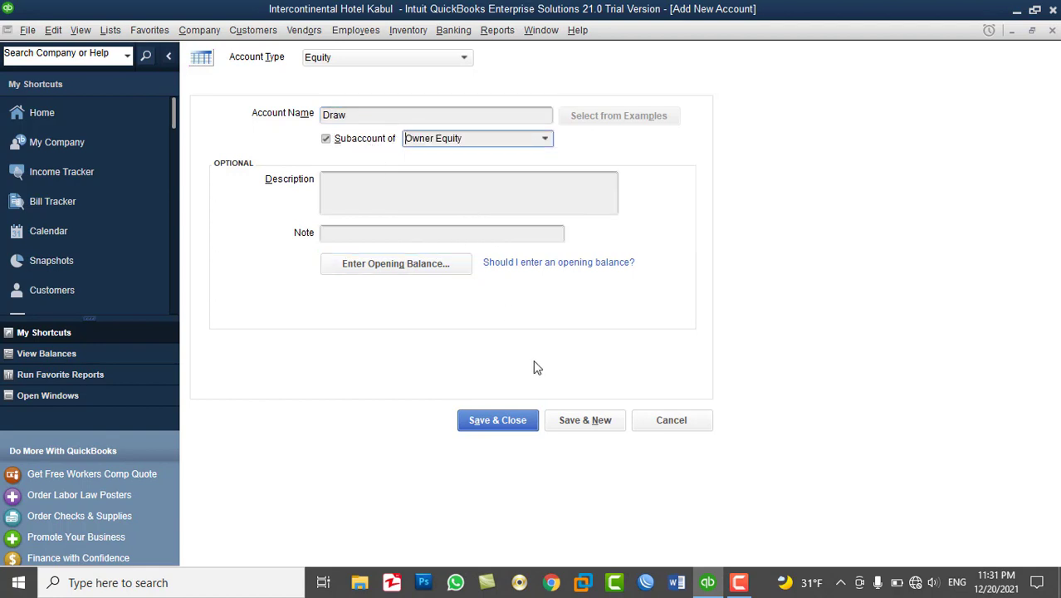
click(575, 424)
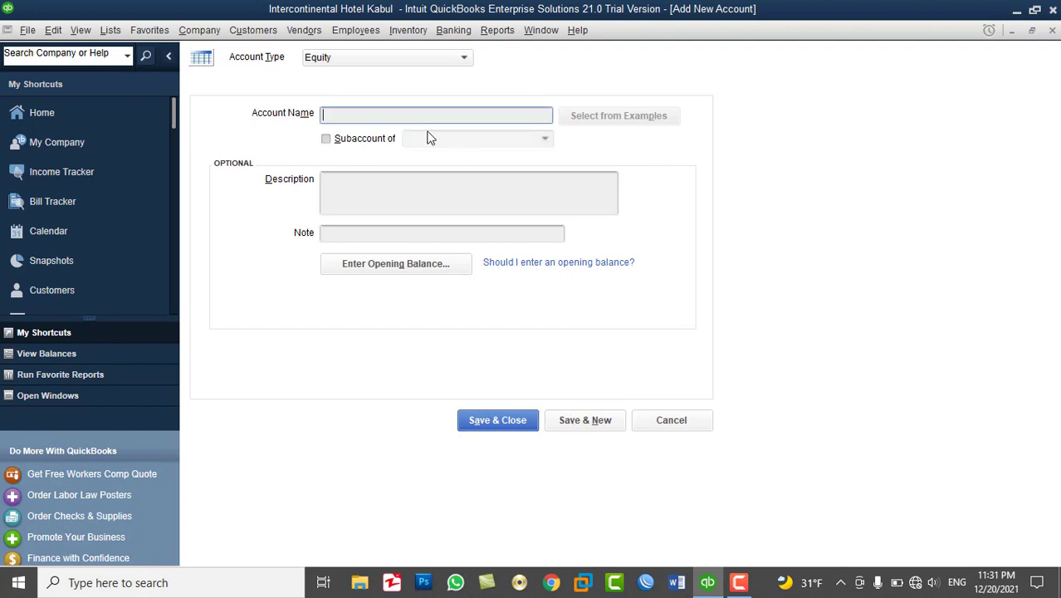
- Create the equity account Contribution as a subaccount of Owner Equity, then save and return to the chart of accounts
text(Con)
text(tributiib)
text(on)
click(361, 138)
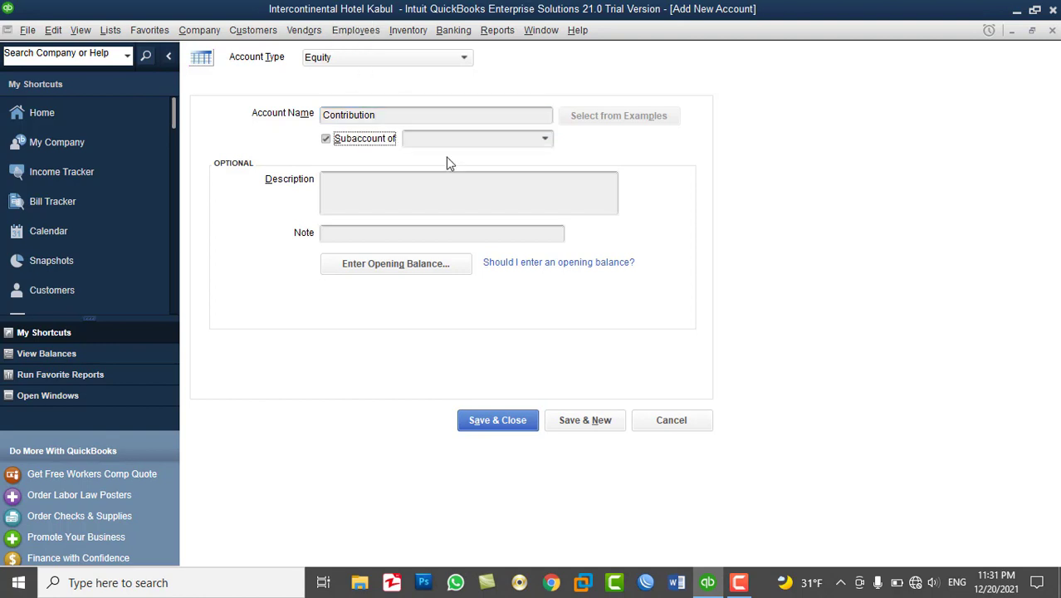
click(545, 138)
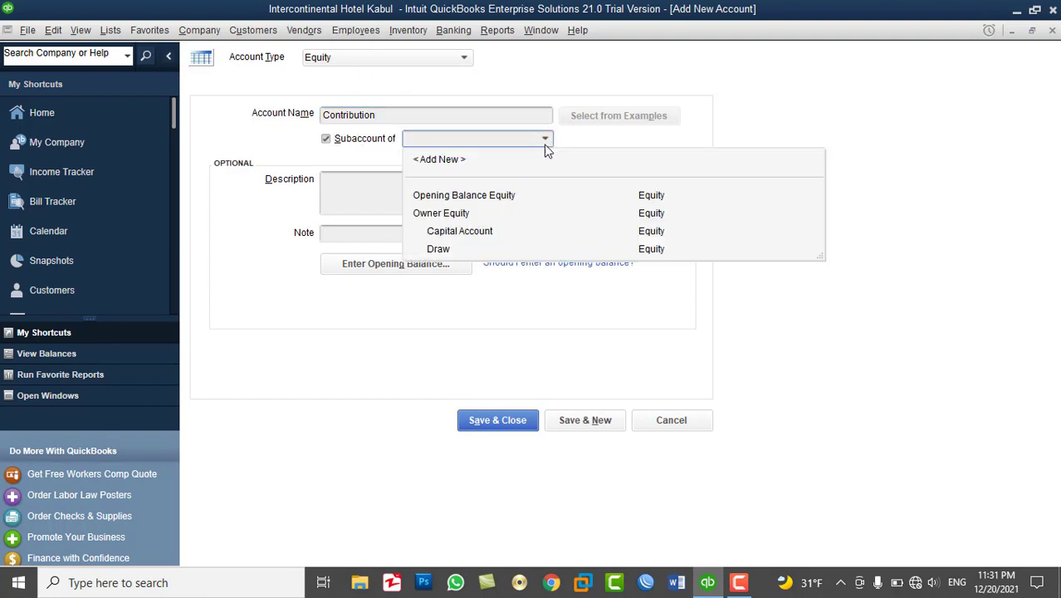
click(461, 215)
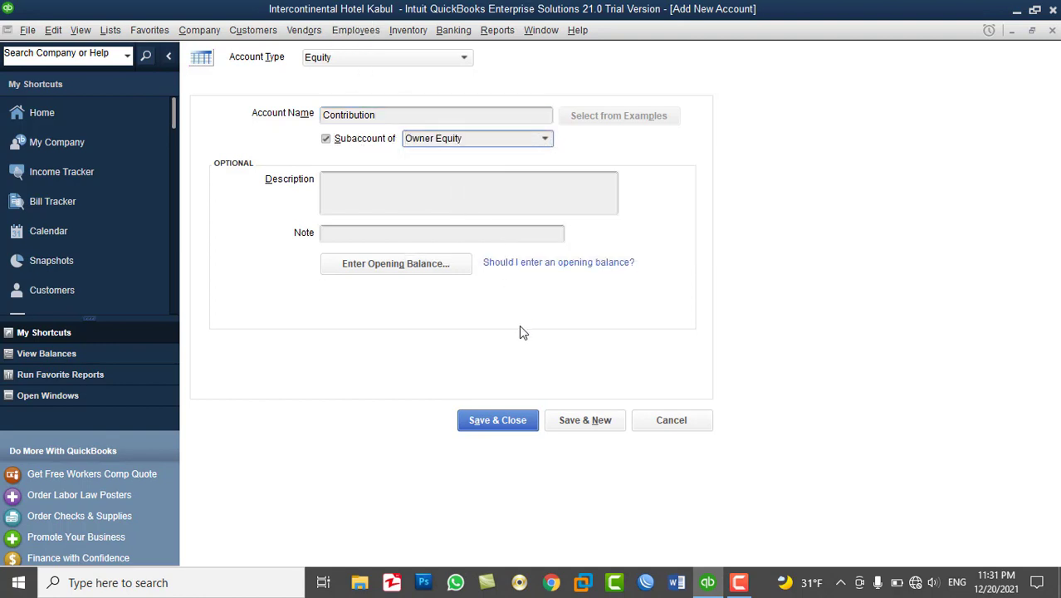
click(501, 424)
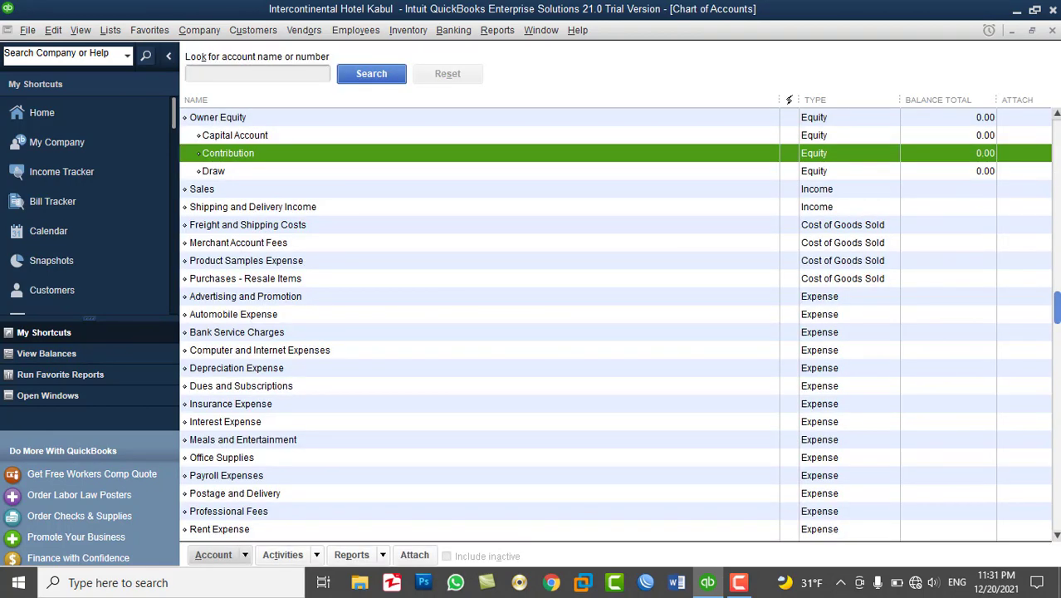
click(1054, 179)
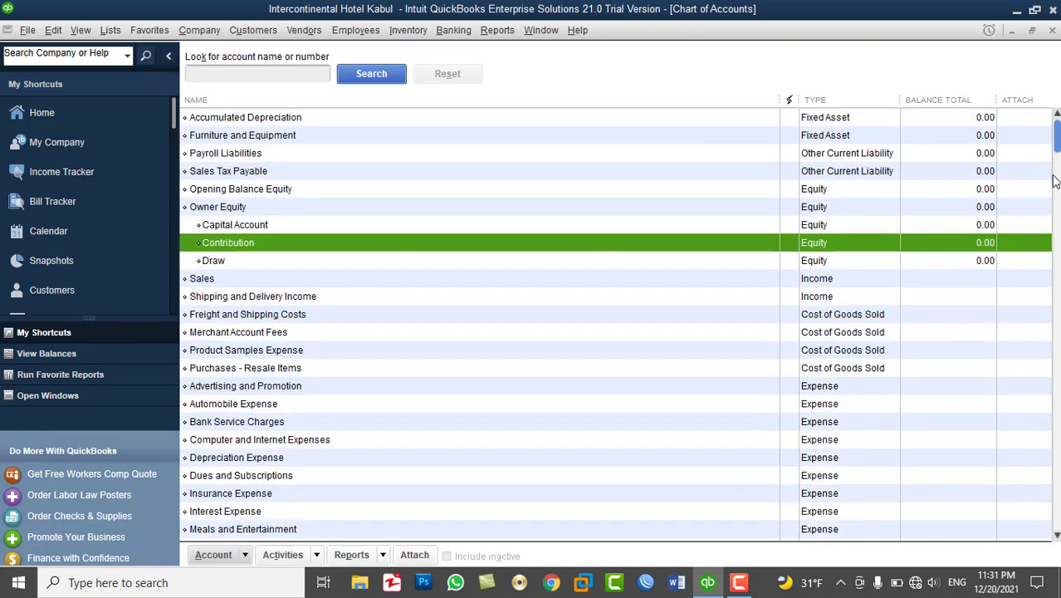
click(237, 225)
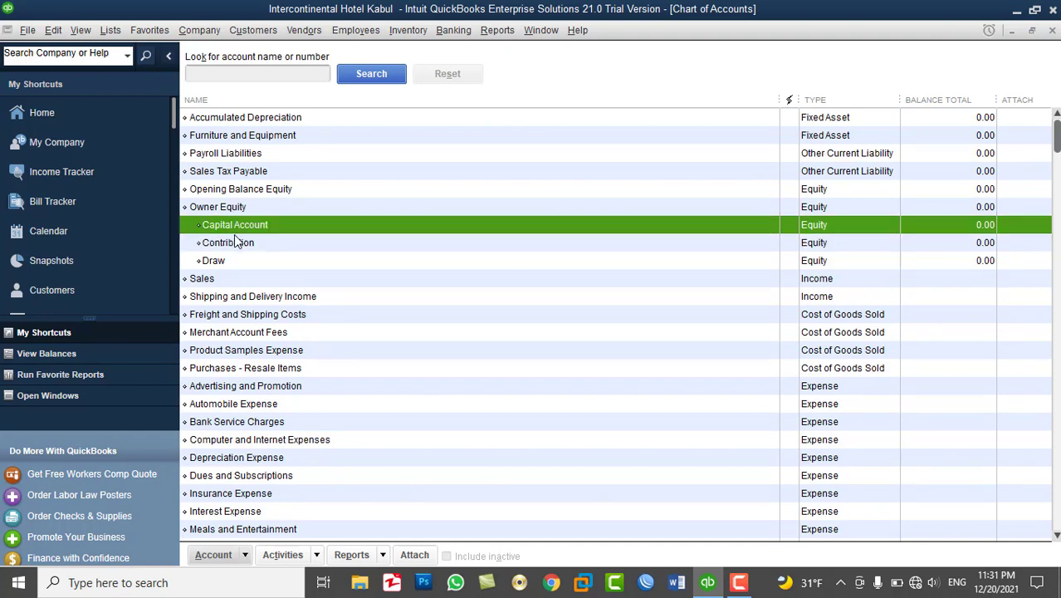
click(231, 244)
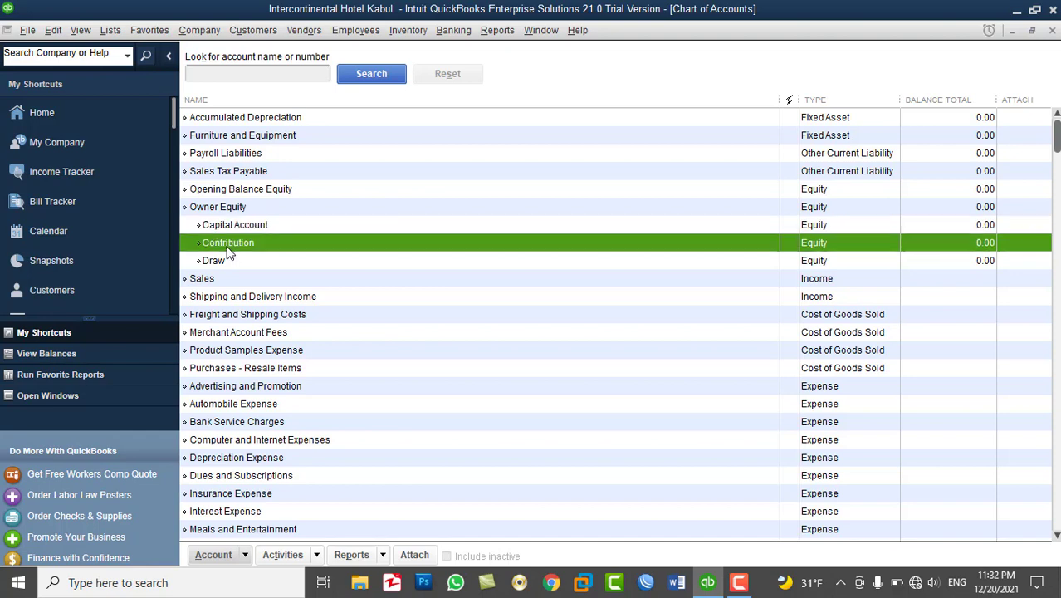
click(223, 265)
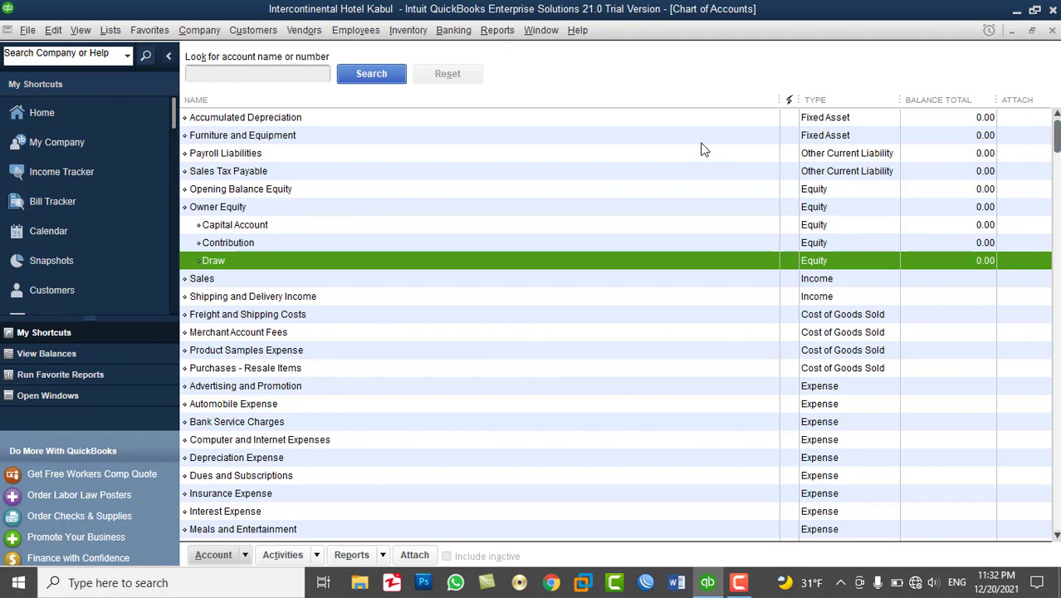
- Create a bank account named AIB and save it, continuing with another new account
right_click(595, 136)
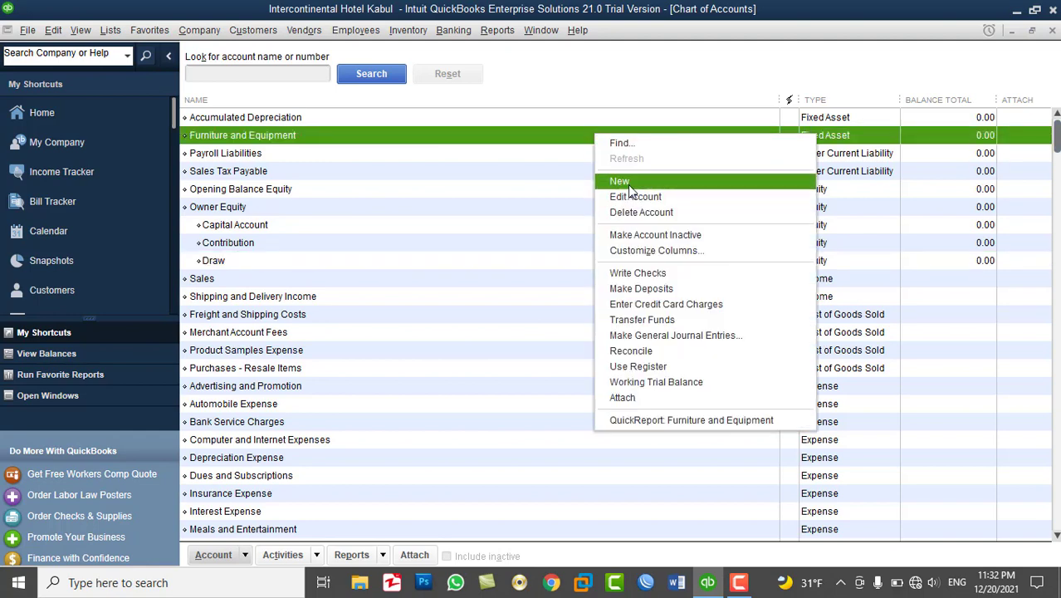
click(629, 183)
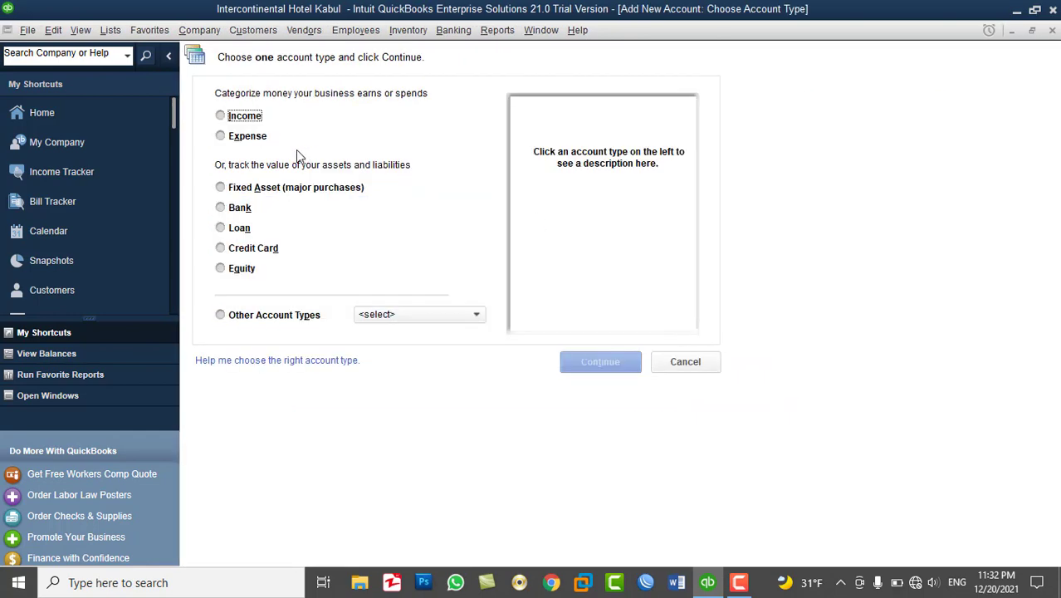
click(237, 209)
click(581, 365)
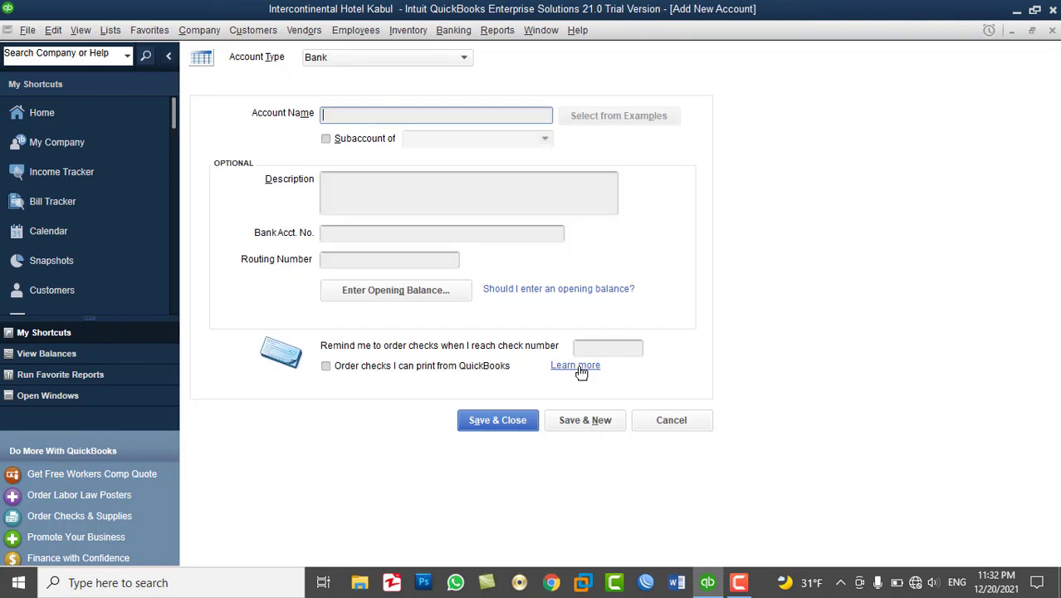
text(AIB)
click(581, 421)
- Create two more bank-type accounts, Pashtany Bank and Petty Cash, continuing with another new account
text(Pashtany Bank)
click(573, 424)
text(Petty Cash)
click(575, 421)
- Create a bank-type account named Cash Account followed by the holder's name, save it and decline the bank feed setup
text(Cash Account - Ali)
click(524, 422)
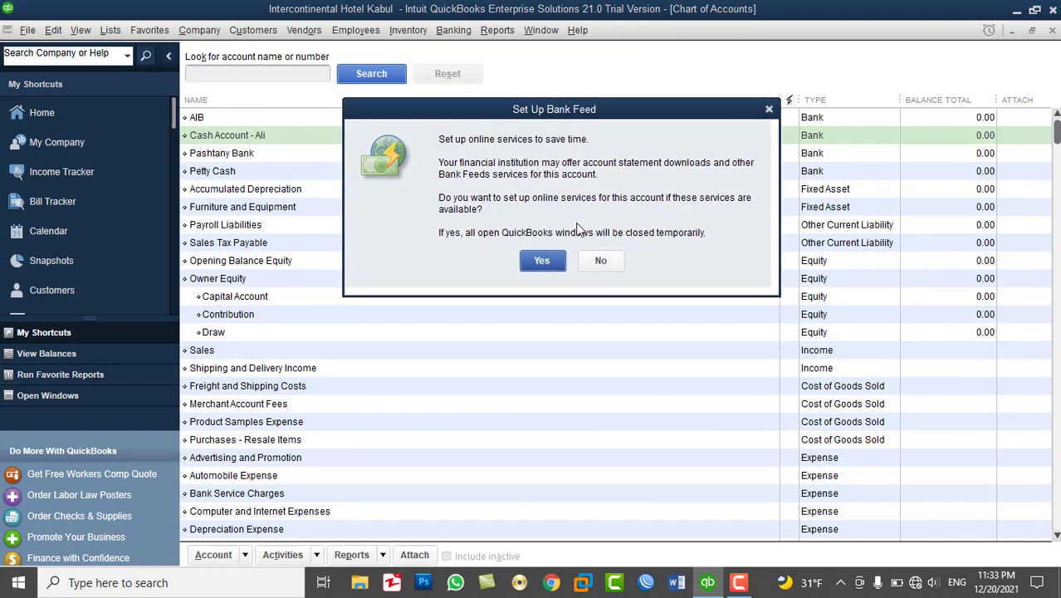
click(601, 262)
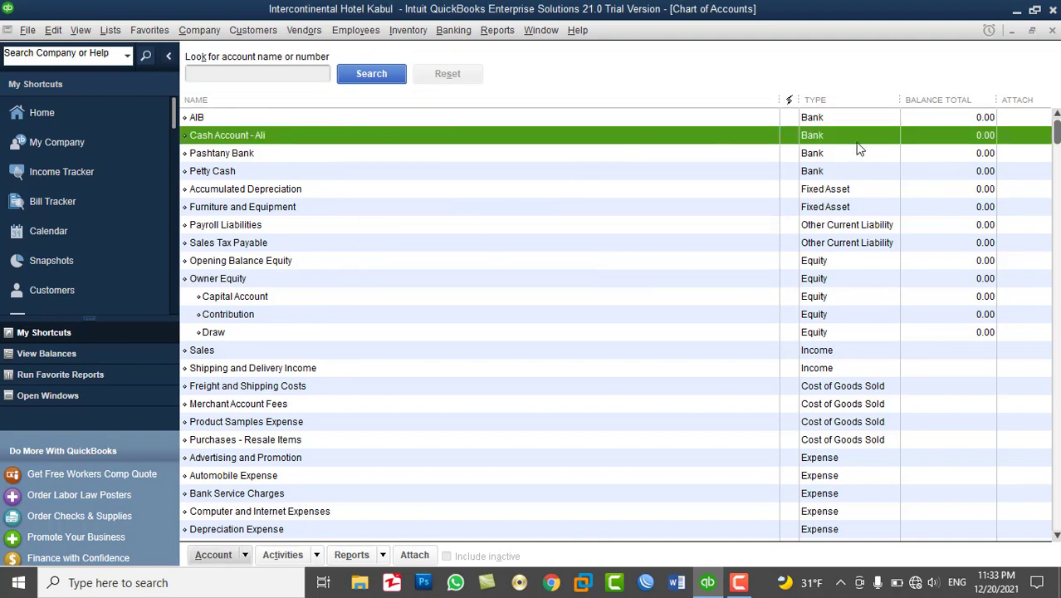
- Rename the AIB account as AIB Bank in the chart of accounts and save the change
click(304, 119)
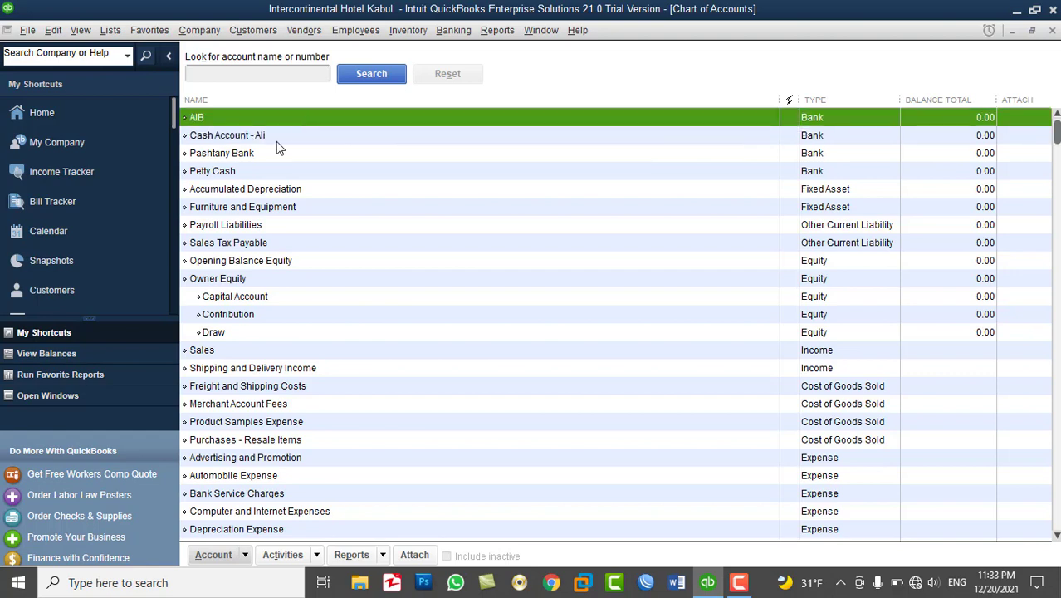
click(260, 153)
click(215, 116)
right_click(214, 115)
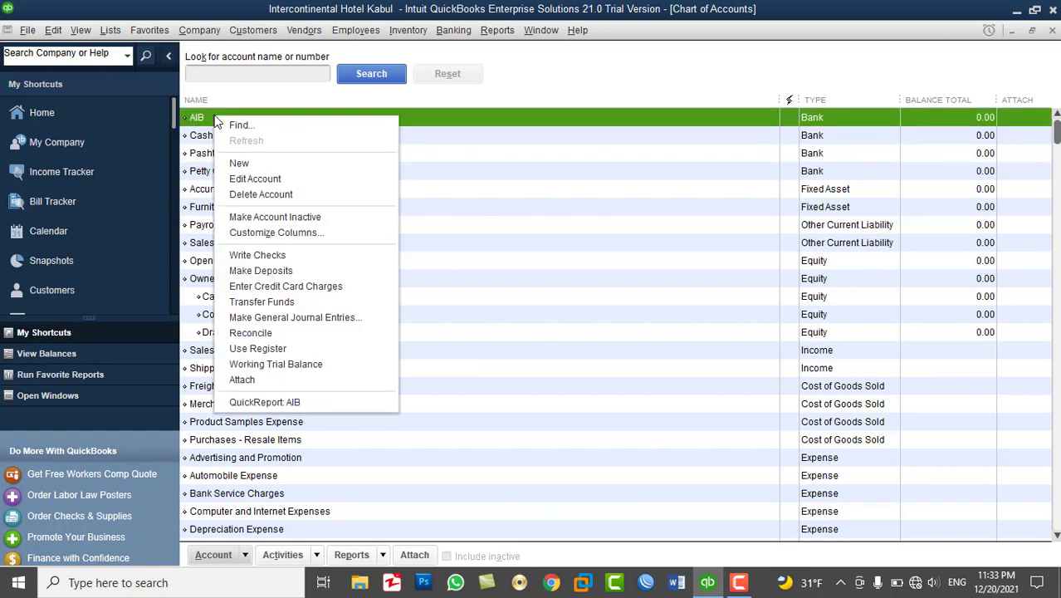
click(255, 178)
click(383, 114)
text(Bank)
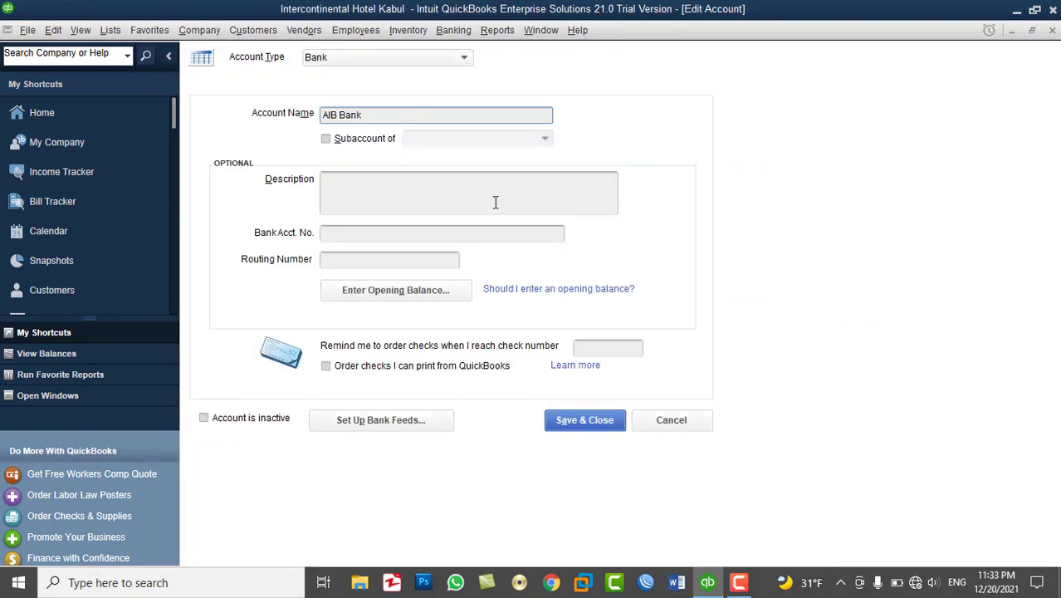
click(574, 420)
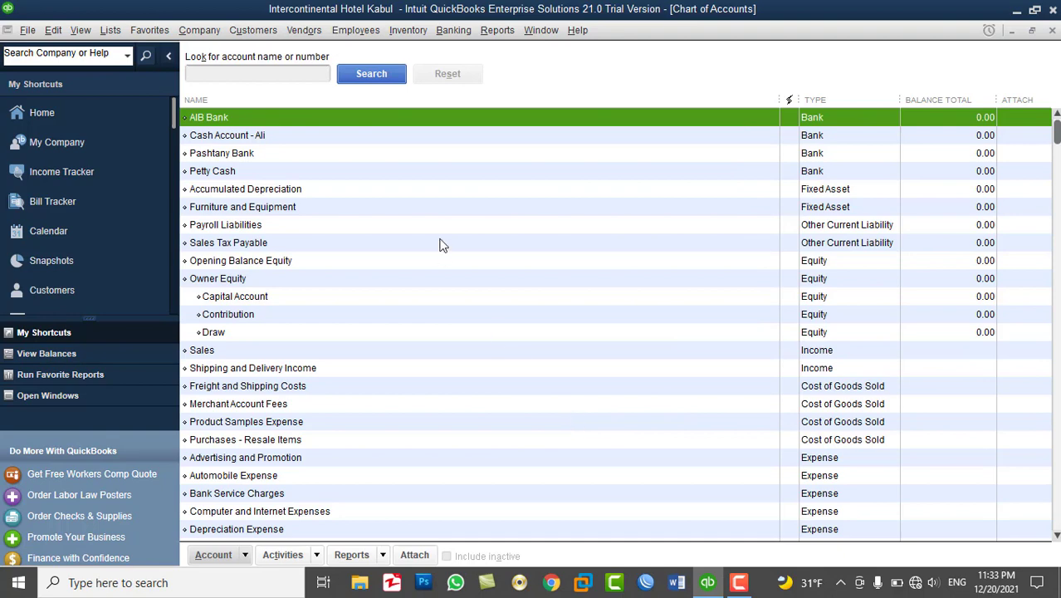
click(260, 139)
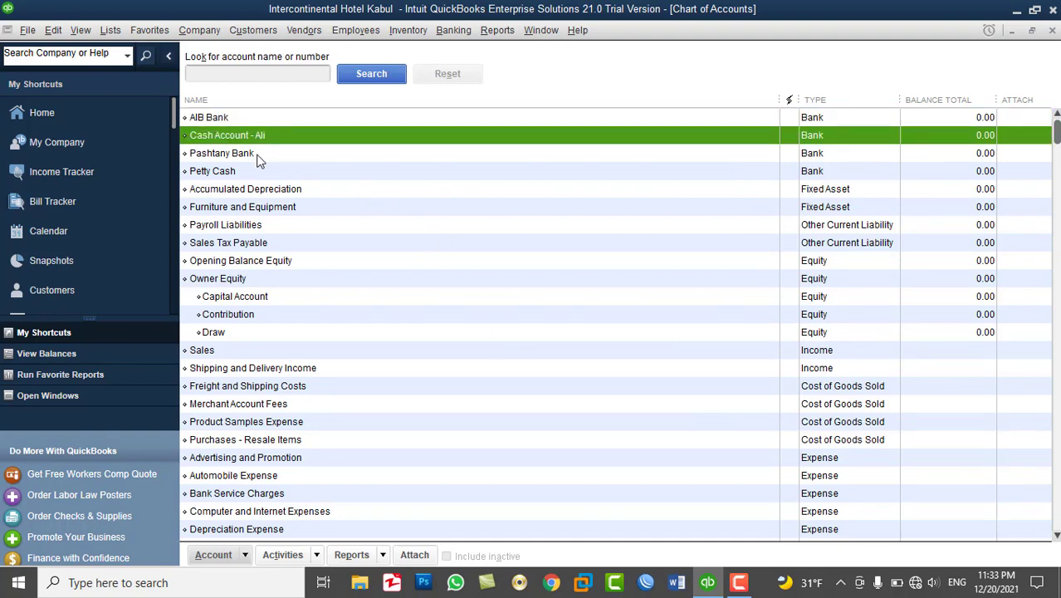
click(266, 173)
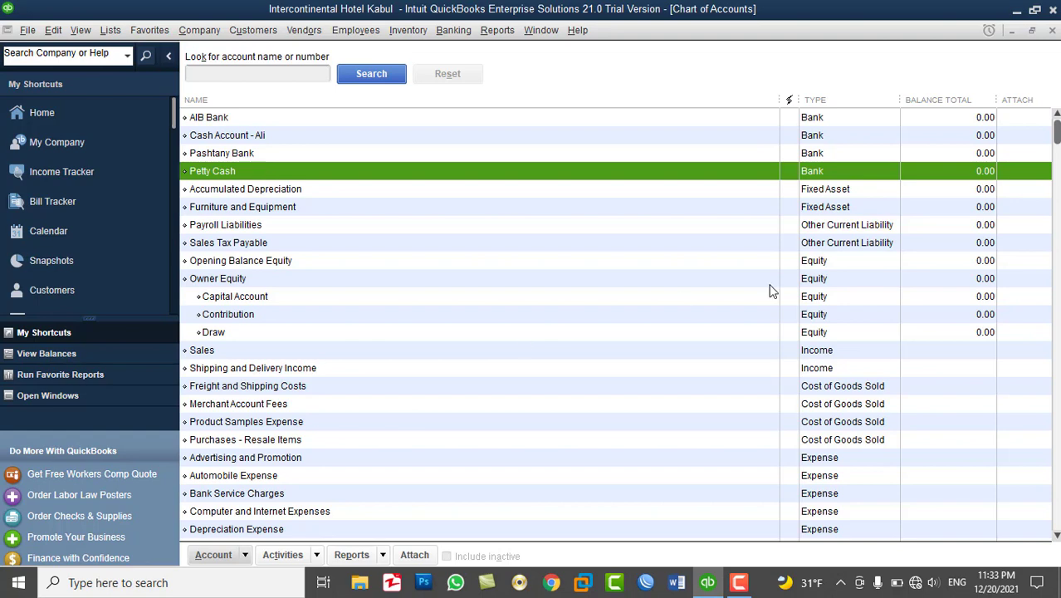
drag(1057, 133, 1057, 172)
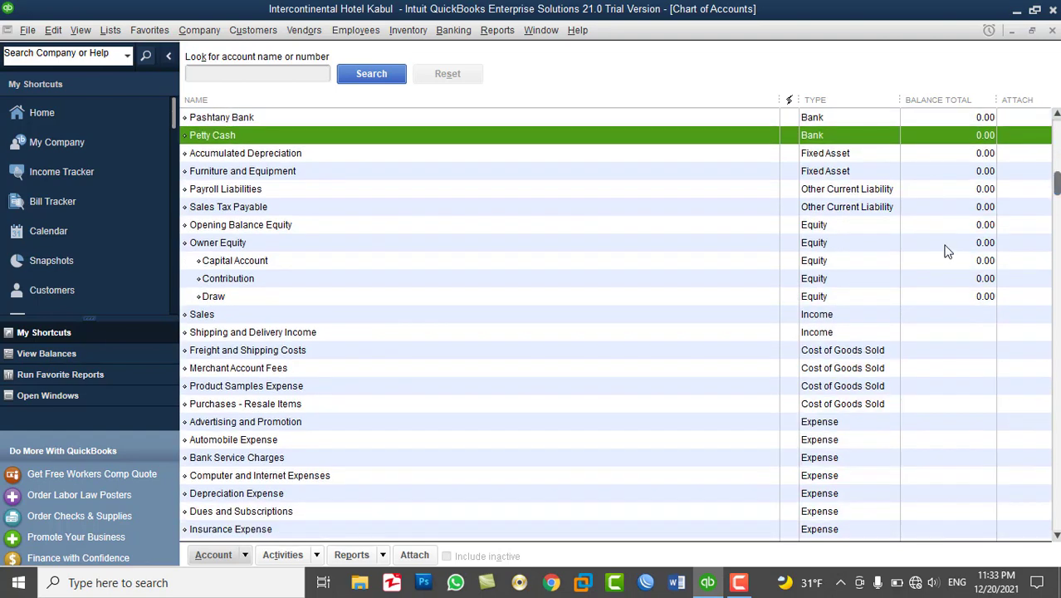
click(837, 315)
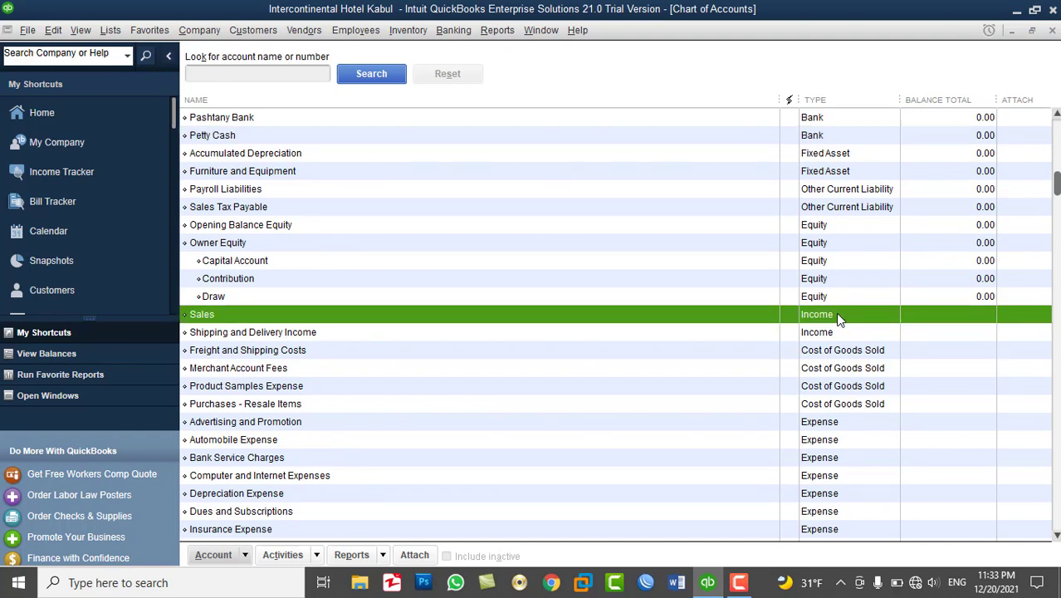
- Create an income account named Consulting Income, save it and return to the chart of accounts
click(741, 331)
right_click(741, 331)
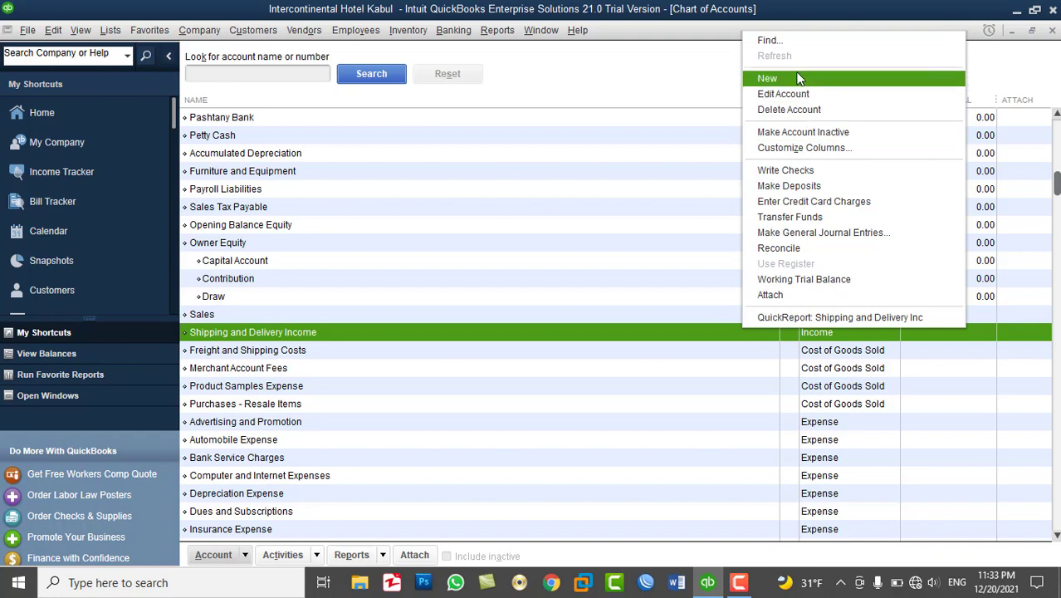
click(772, 78)
click(258, 120)
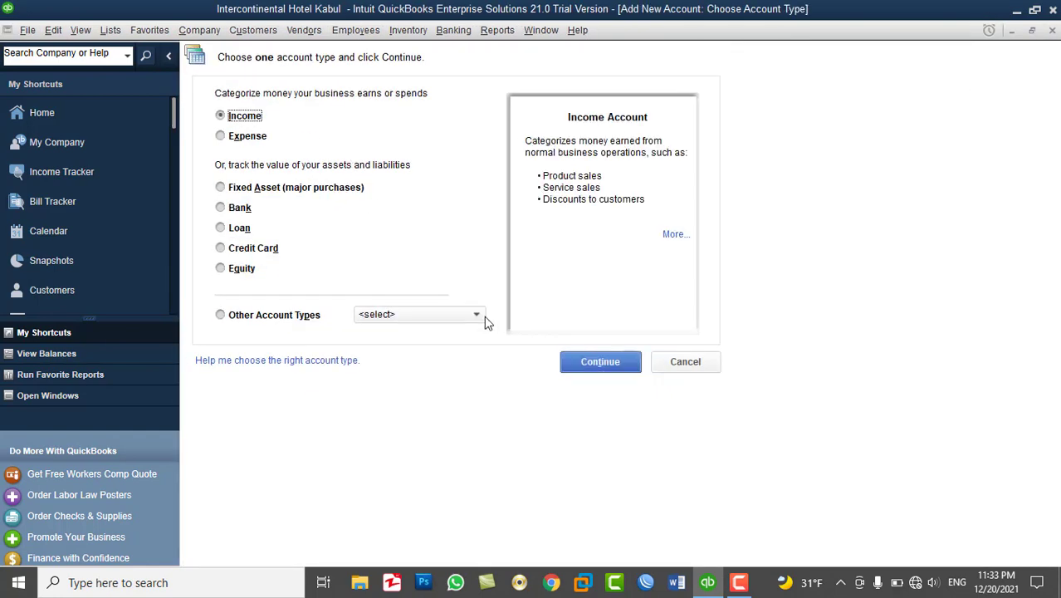
click(585, 360)
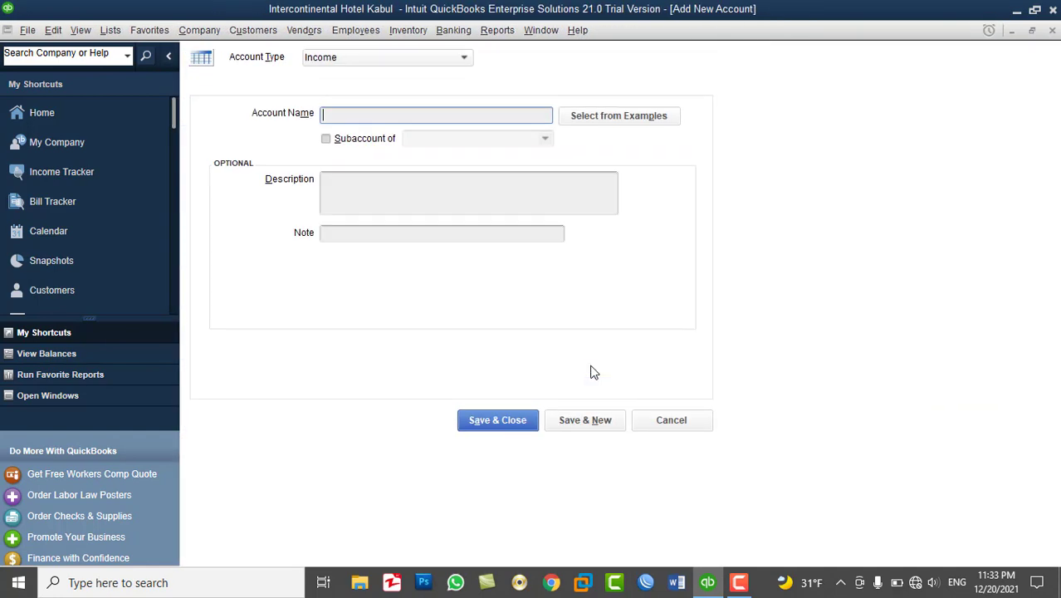
text(Consulting Income)
click(517, 419)
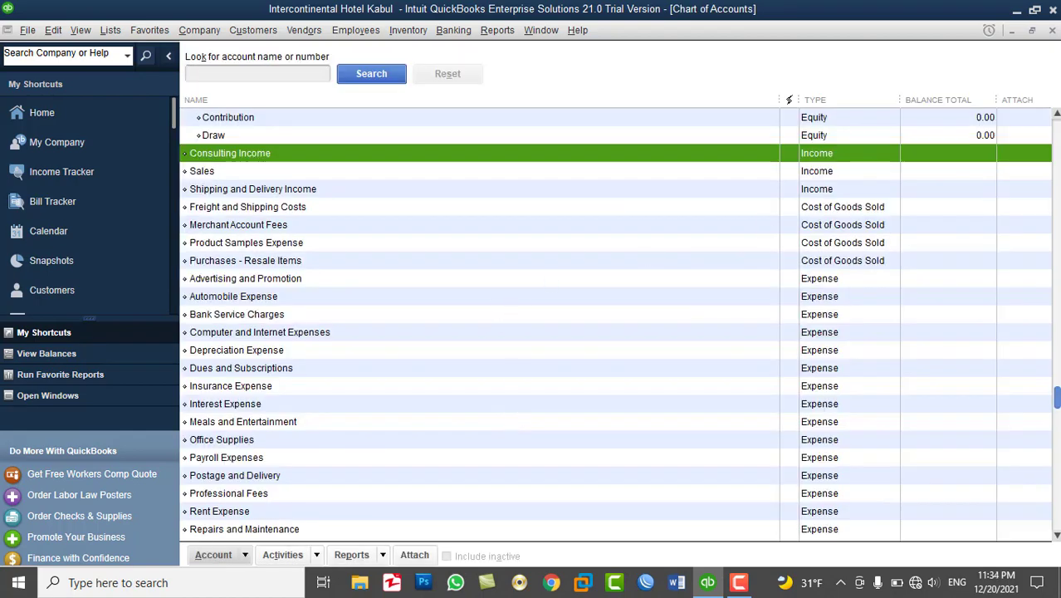
scroll(615, 324, up, 4)
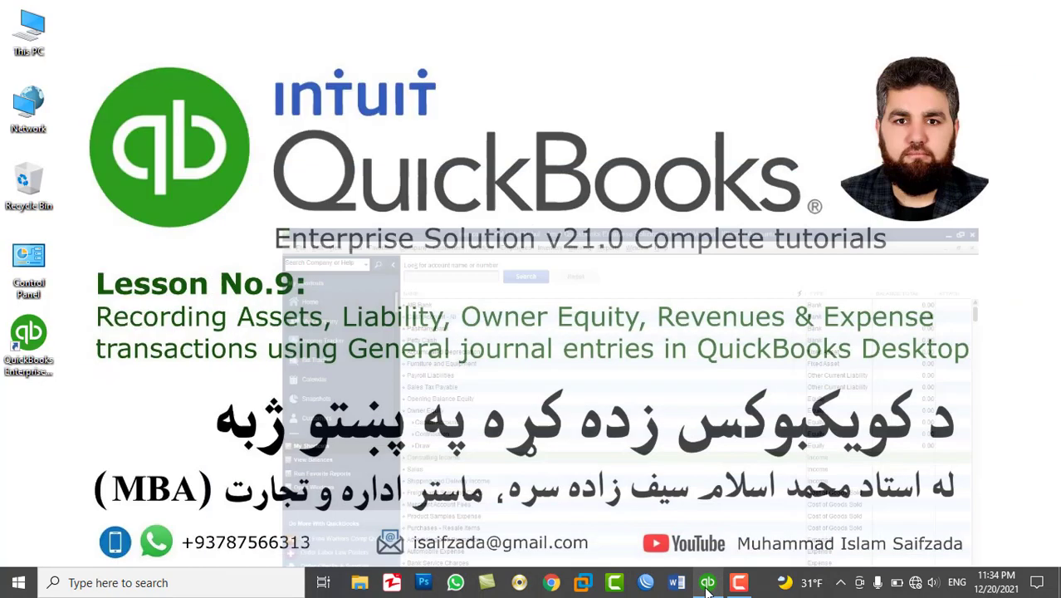
click(707, 582)
drag(340, 304, 716, 344)
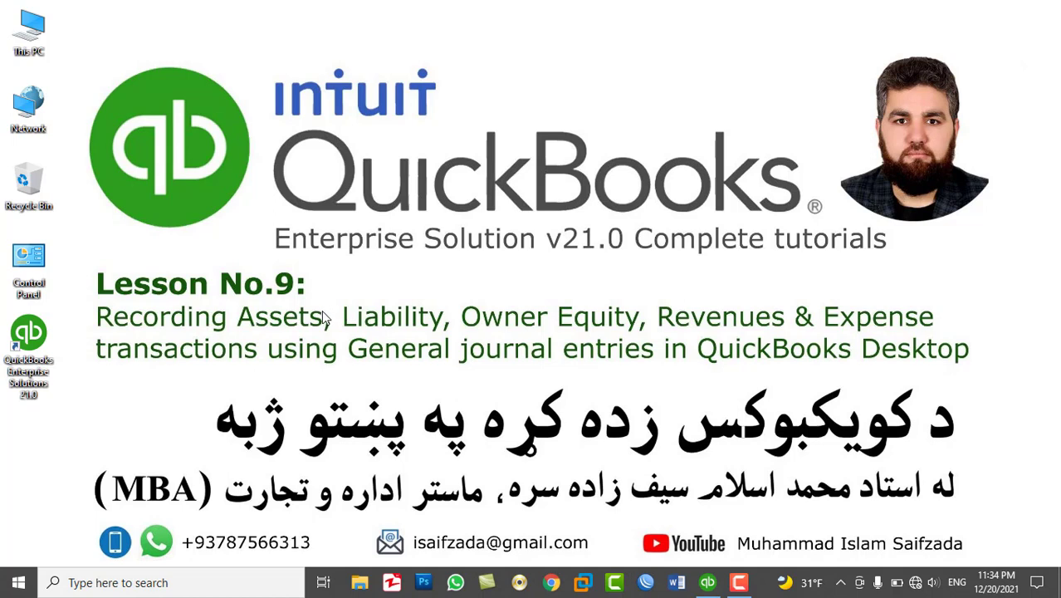
drag(322, 306, 234, 335)
click(707, 583)
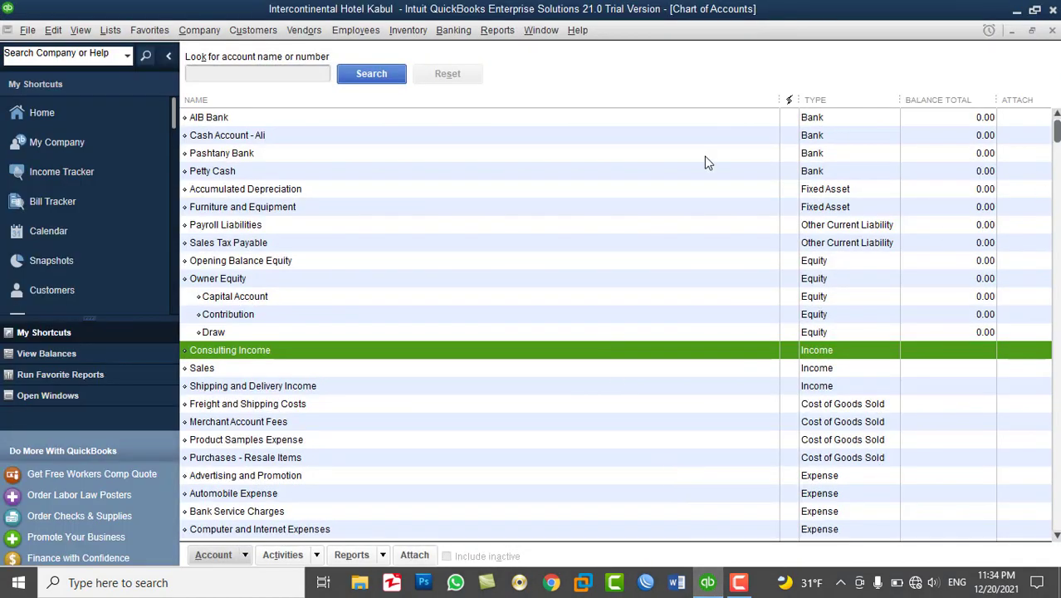
- Open the general journal entry form, turn off future display of the entry-numbering message, and close the form
click(208, 32)
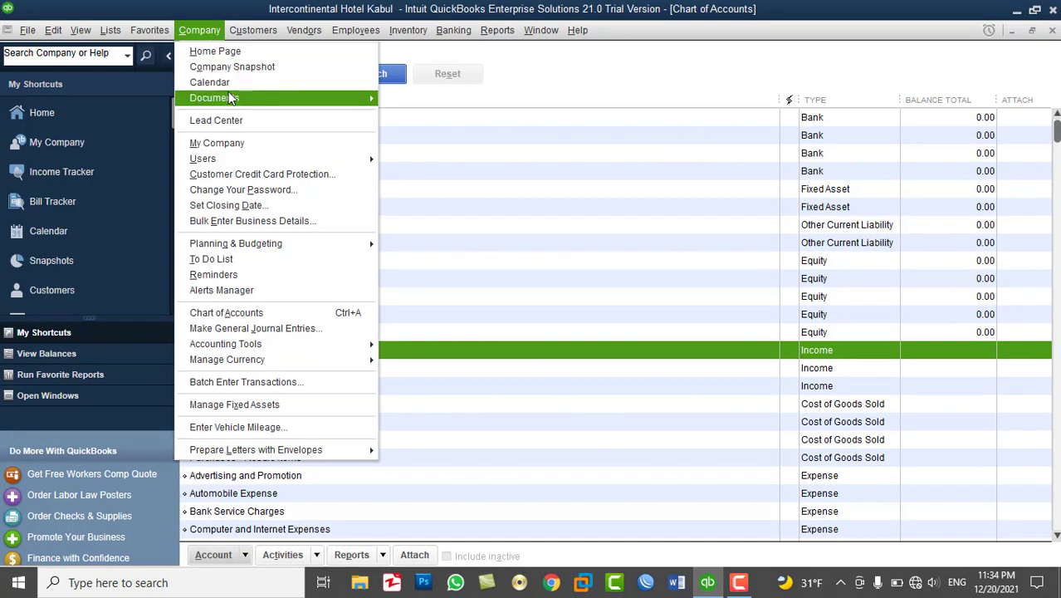
click(277, 330)
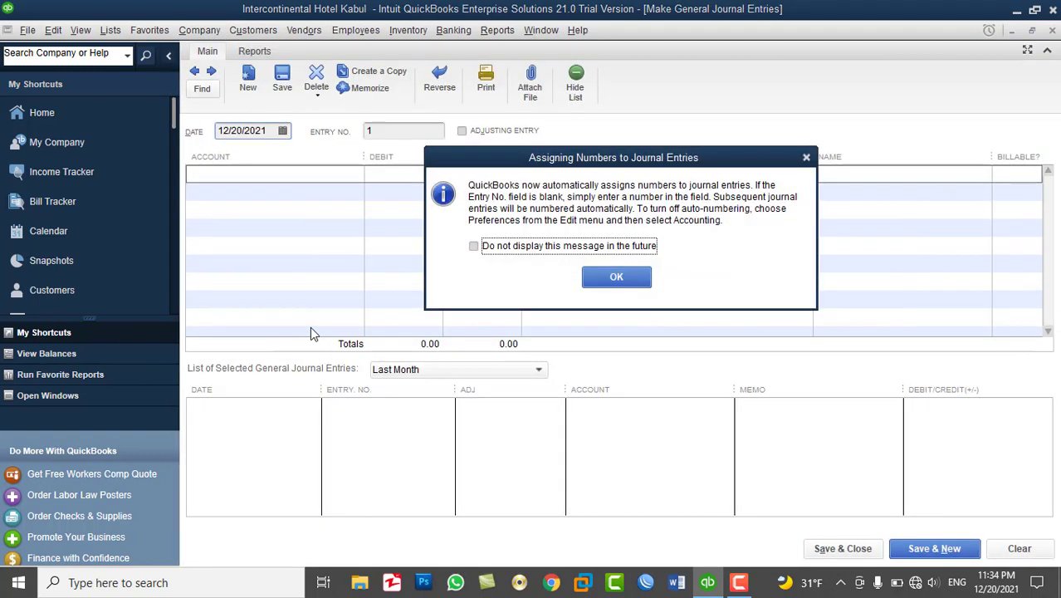
click(473, 246)
click(604, 282)
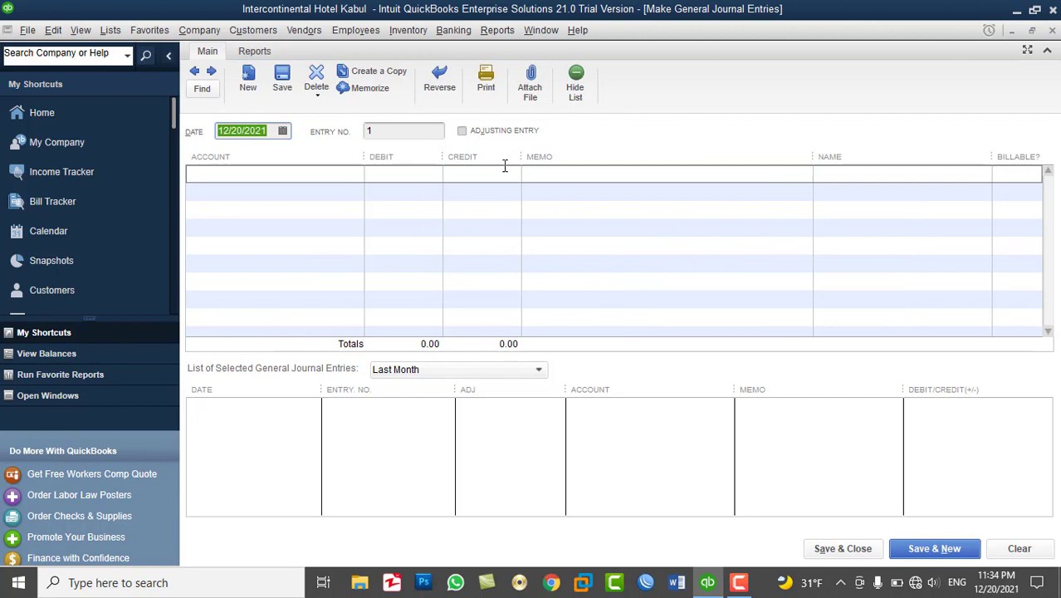
click(1052, 31)
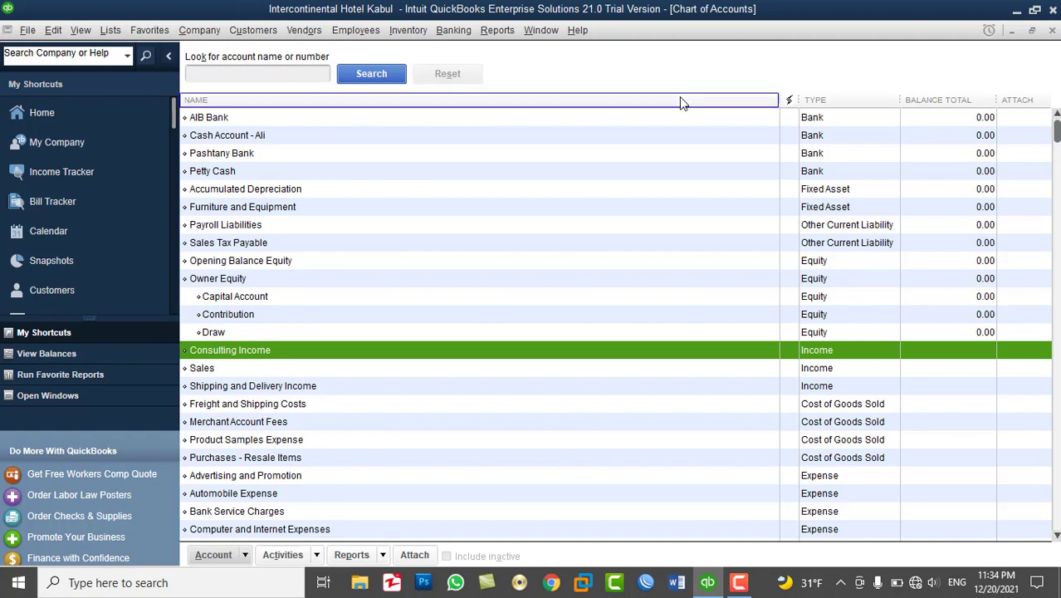
- Examine the account balances in the company snapshot and close it again
click(80, 262)
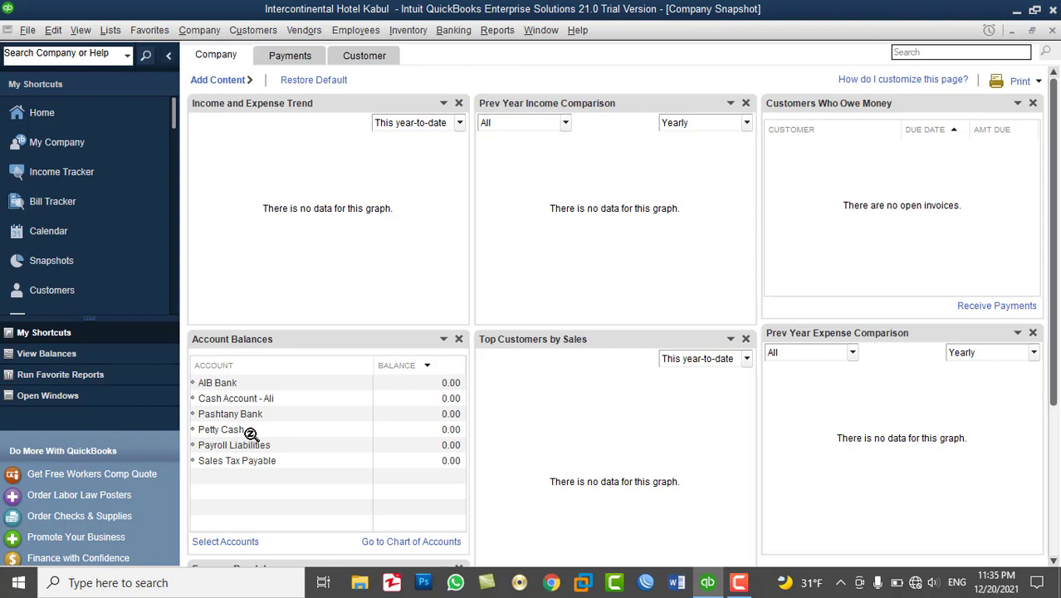
click(1052, 30)
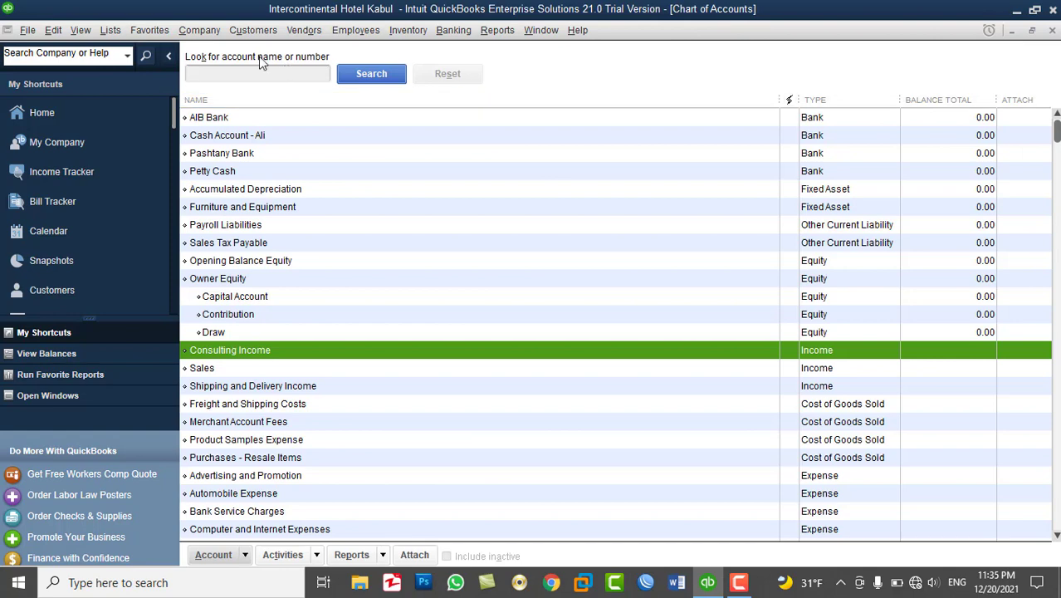
- Start a general journal entry and set its date to 11/01/2021
click(206, 34)
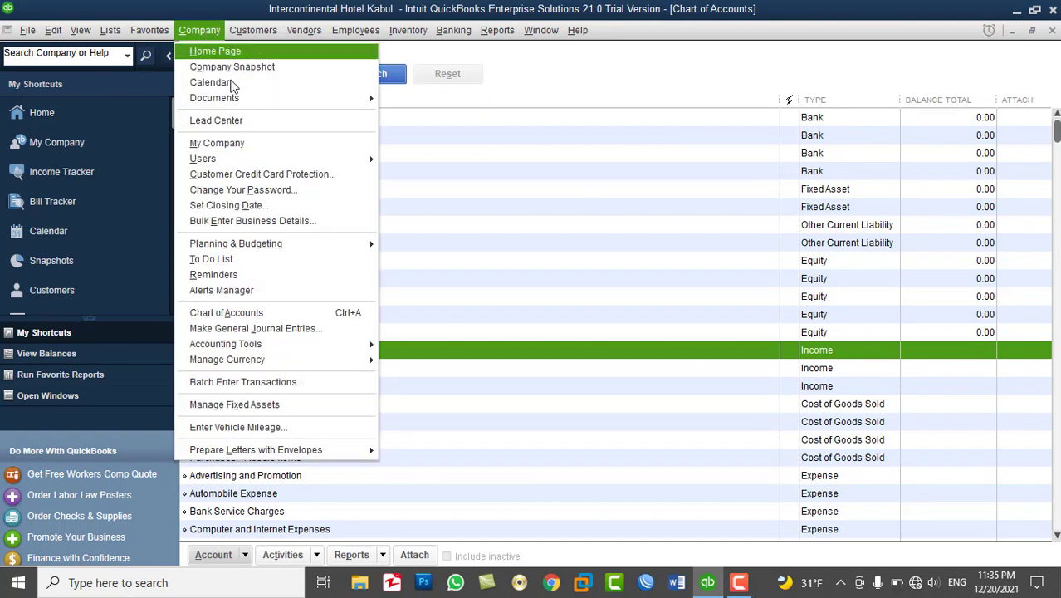
click(277, 334)
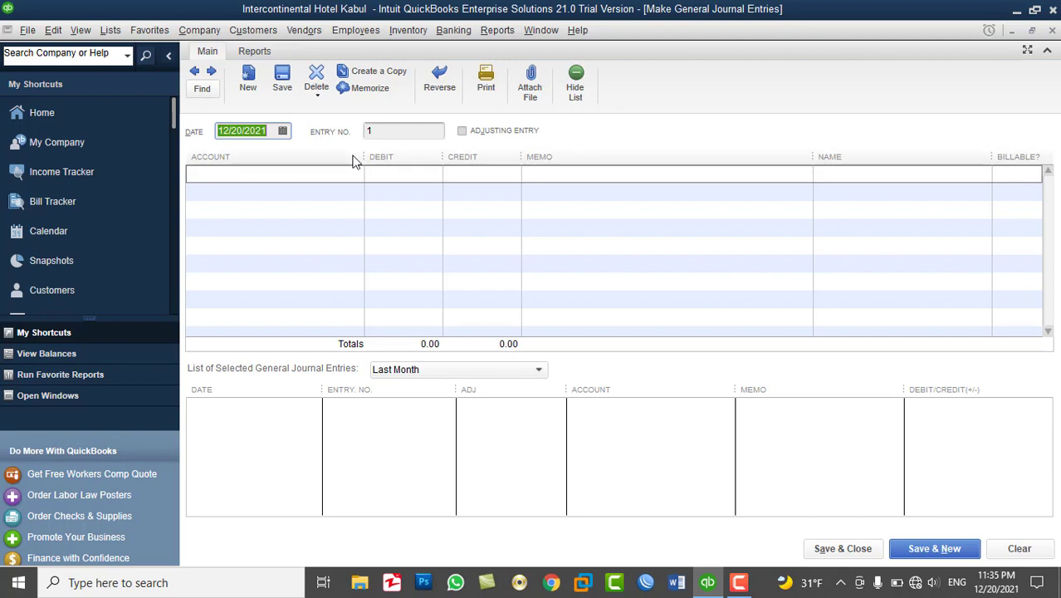
click(282, 131)
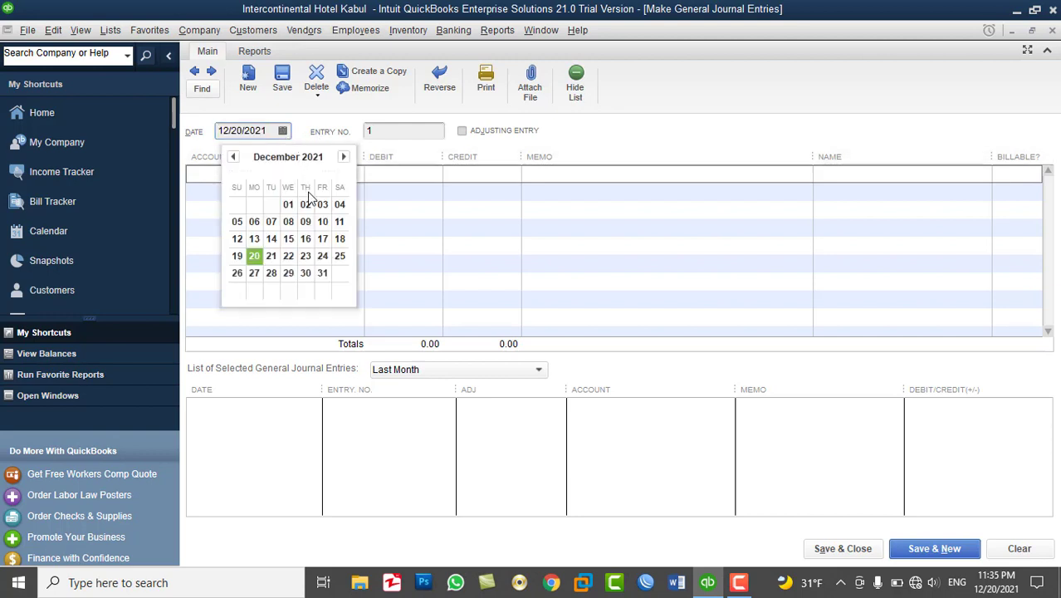
click(233, 157)
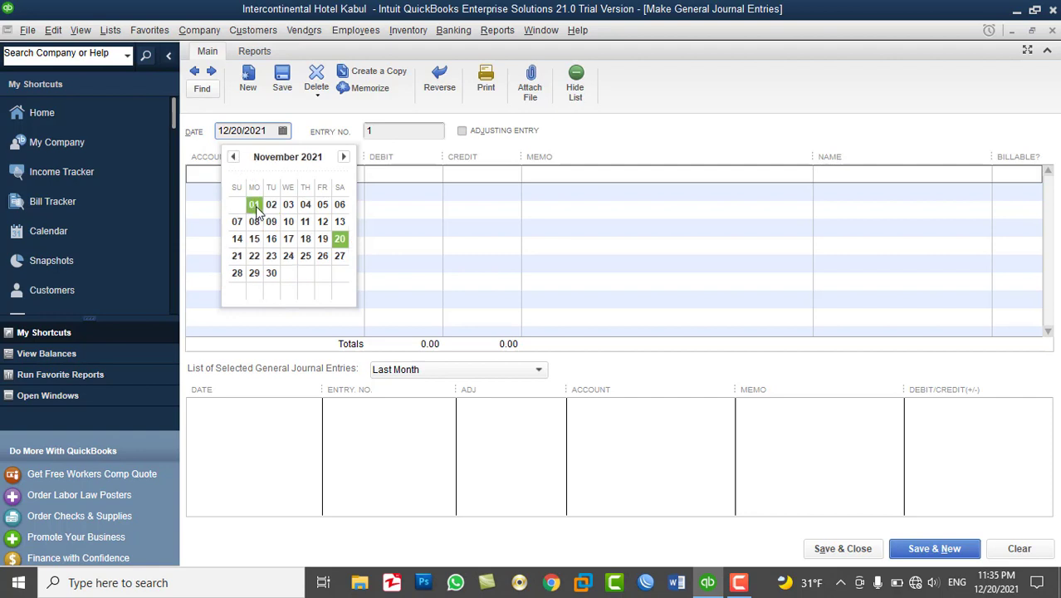
click(255, 205)
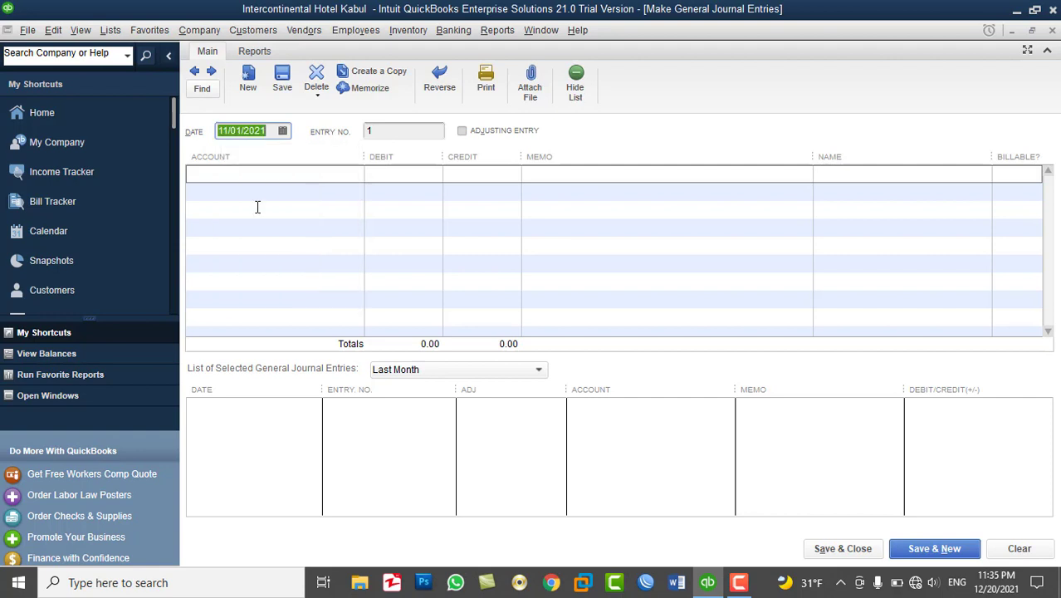
click(385, 130)
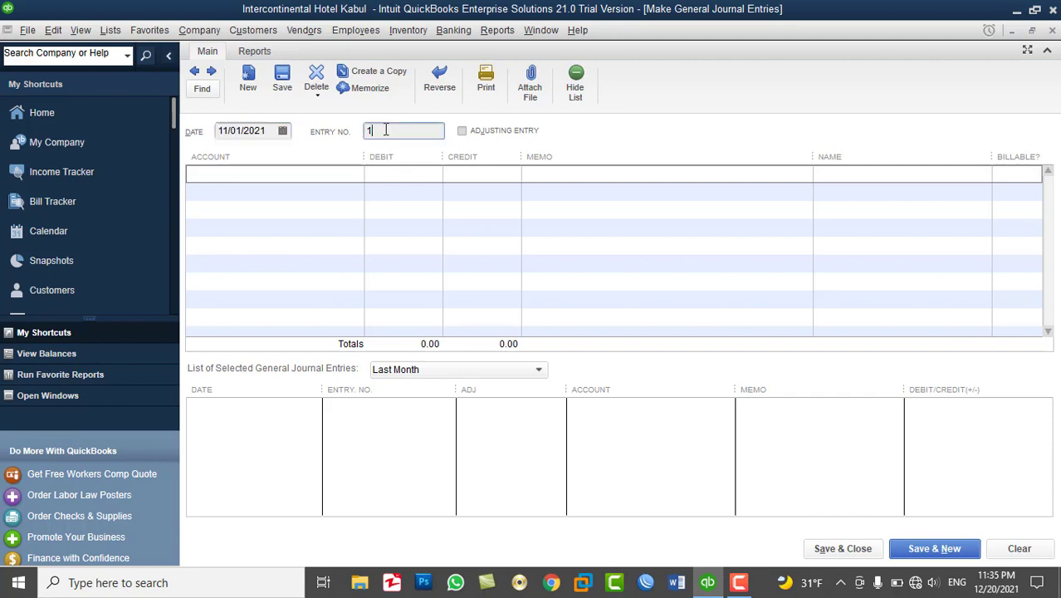
- Debit Pashtany Bank 5,000 on the first line of the journal entry
click(323, 178)
click(356, 174)
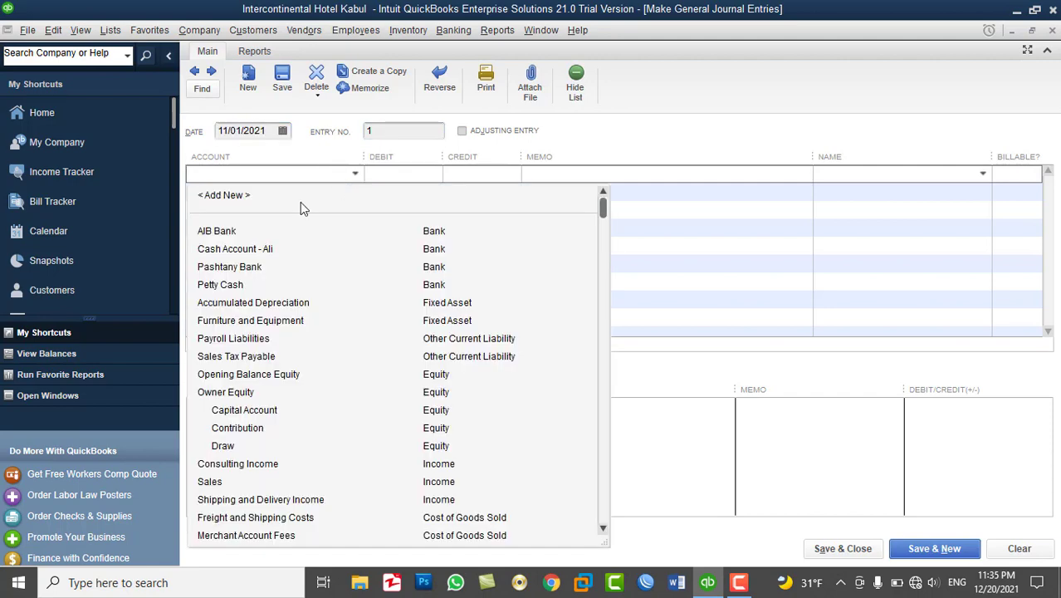
click(240, 266)
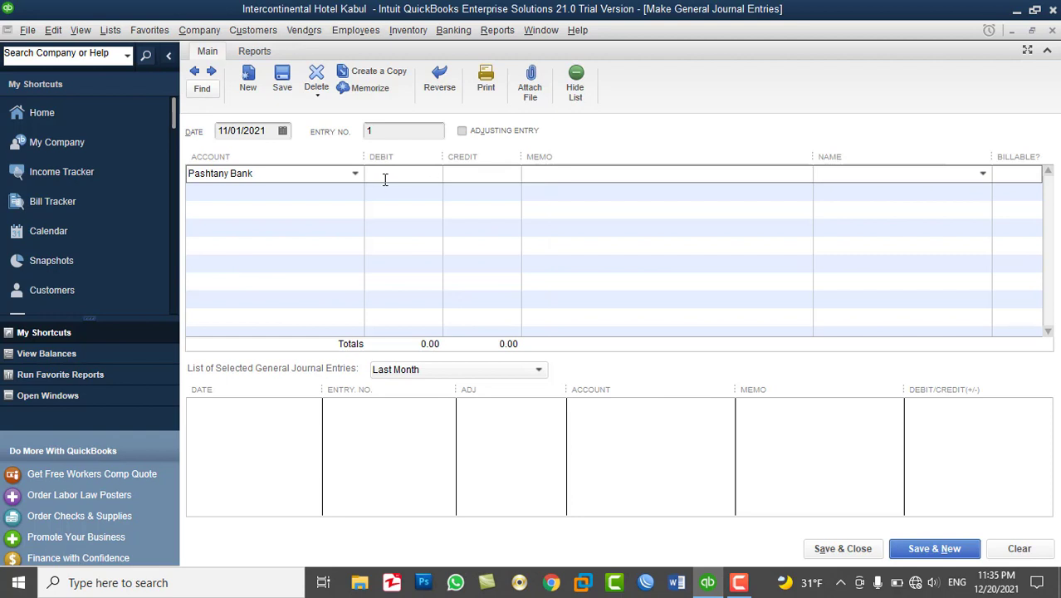
text(5000)
key(Tab)
- Assign the 5,000 credit on the second journal line to the Capital Account under Owner Equity
click(351, 192)
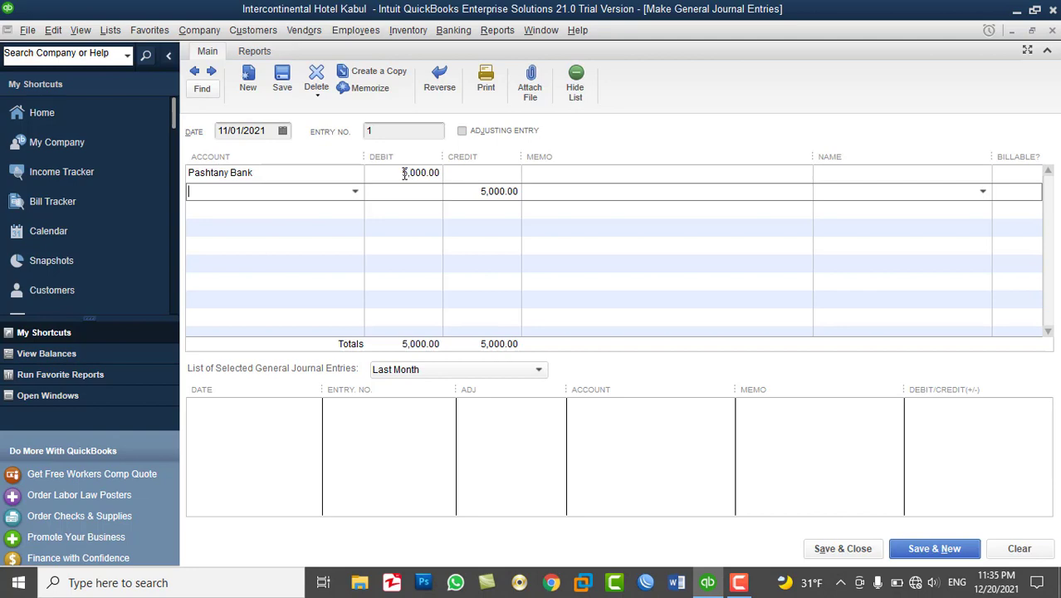
click(356, 192)
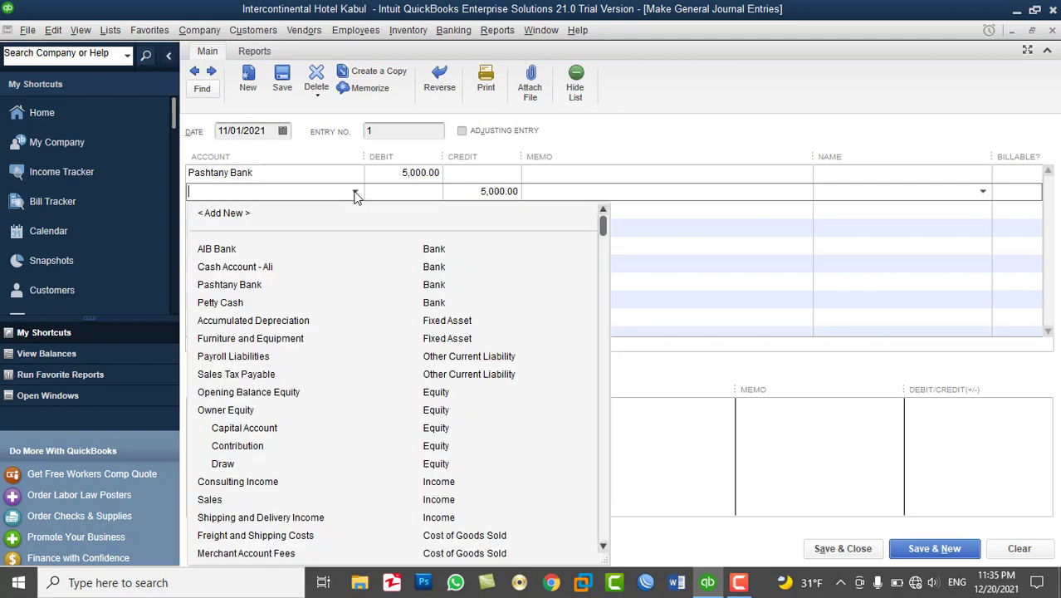
click(244, 428)
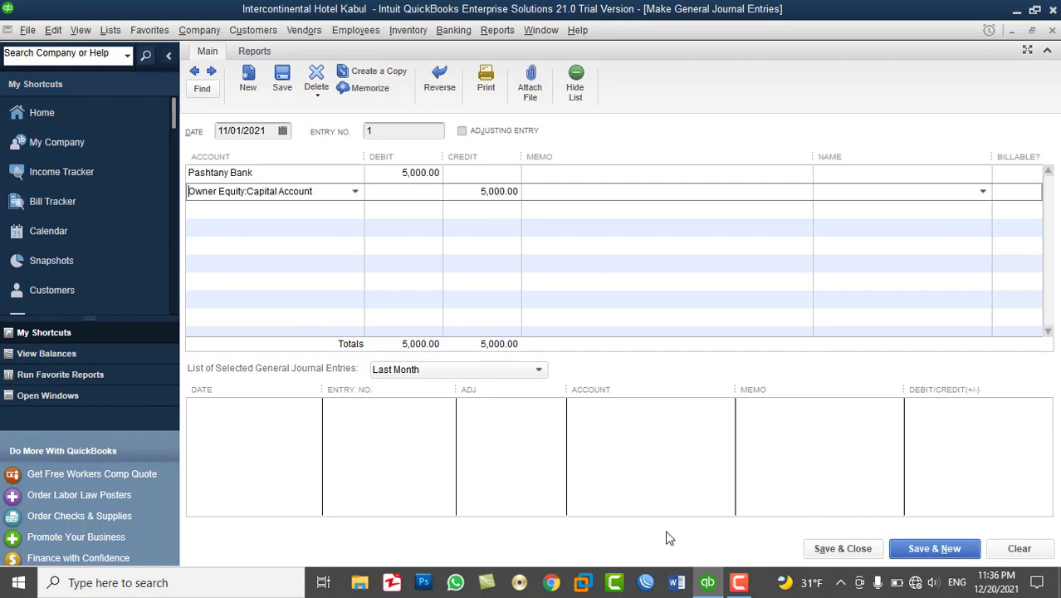
click(708, 583)
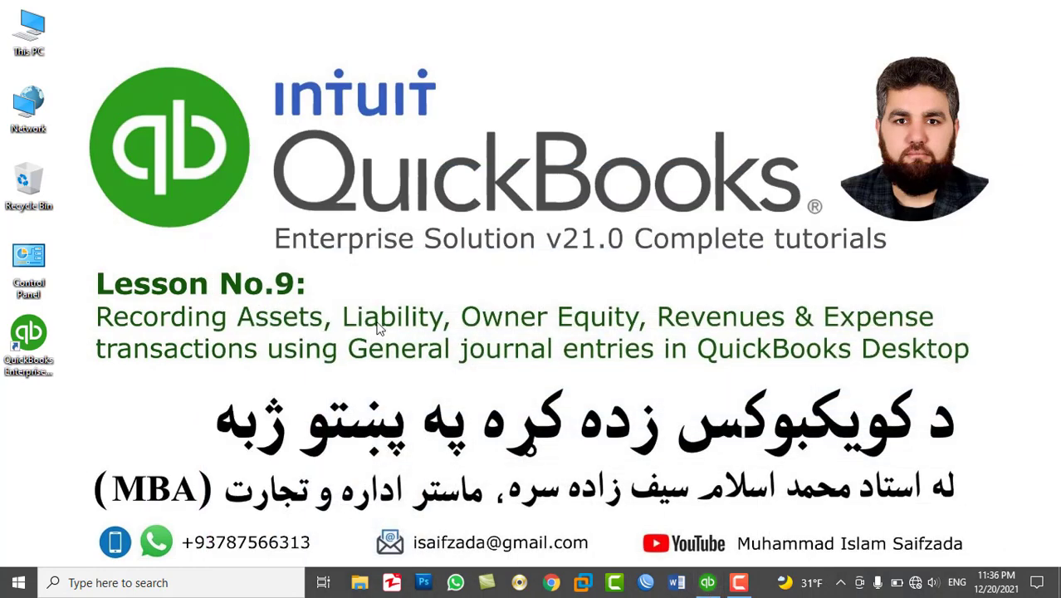
drag(231, 304, 323, 330)
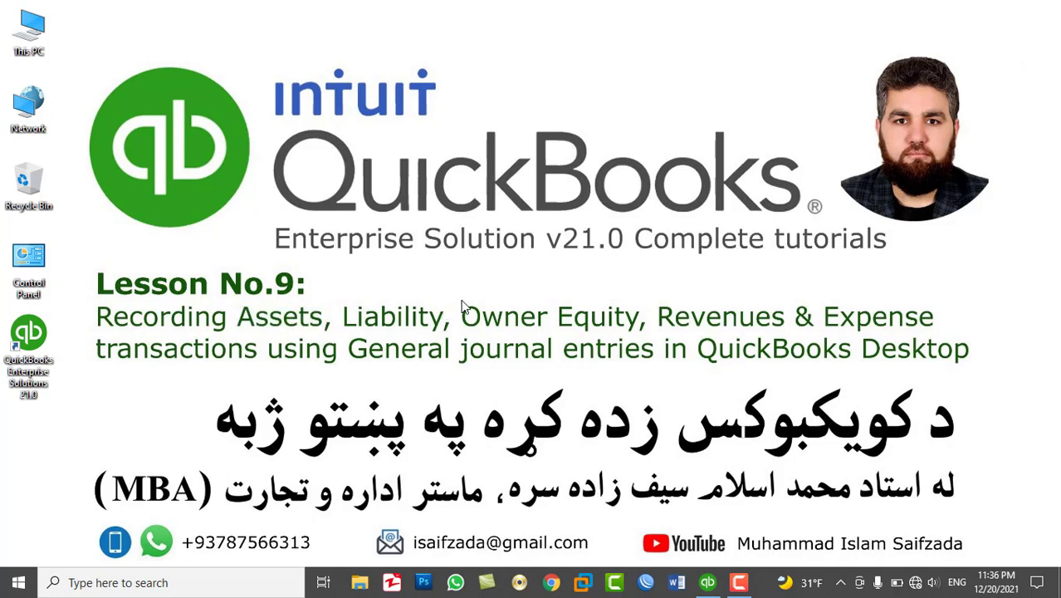
drag(459, 295, 641, 334)
click(710, 584)
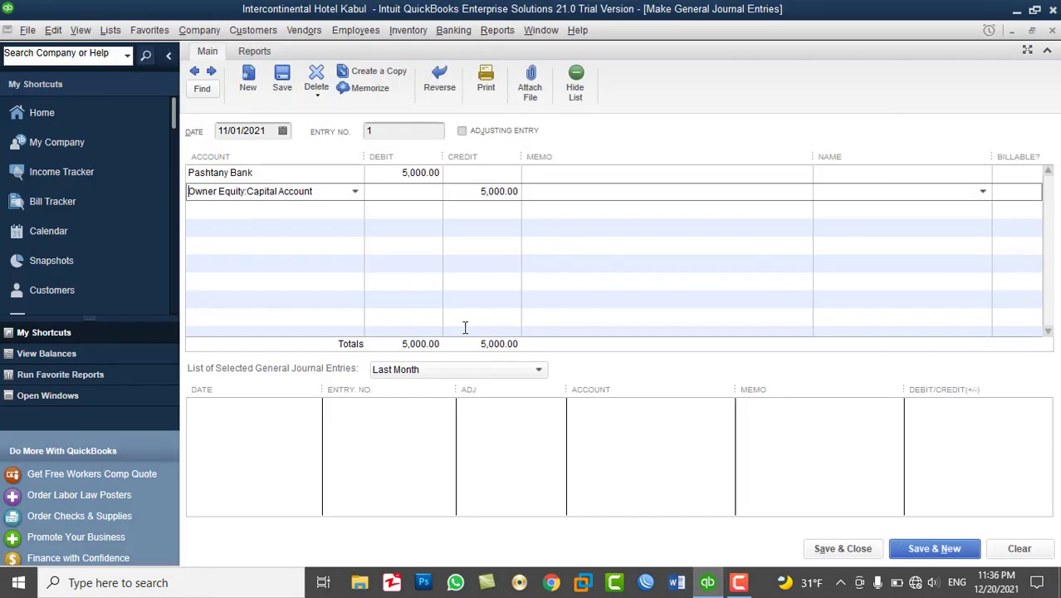
- Enter the memo "Owner Invested money in the business" on the Pashtany Bank line of the journal entry
click(334, 172)
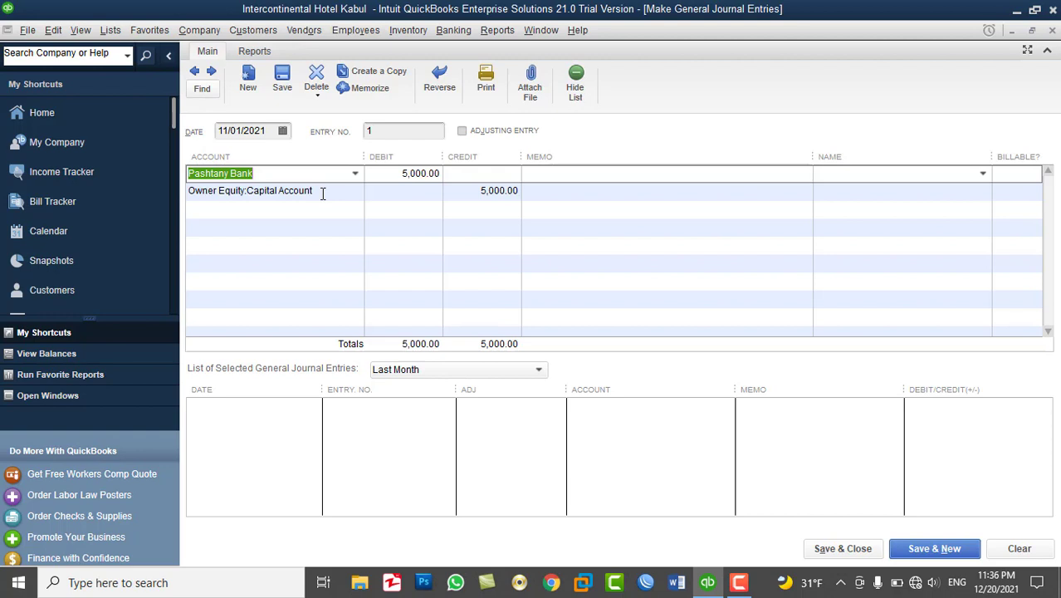
click(549, 175)
text(Own)
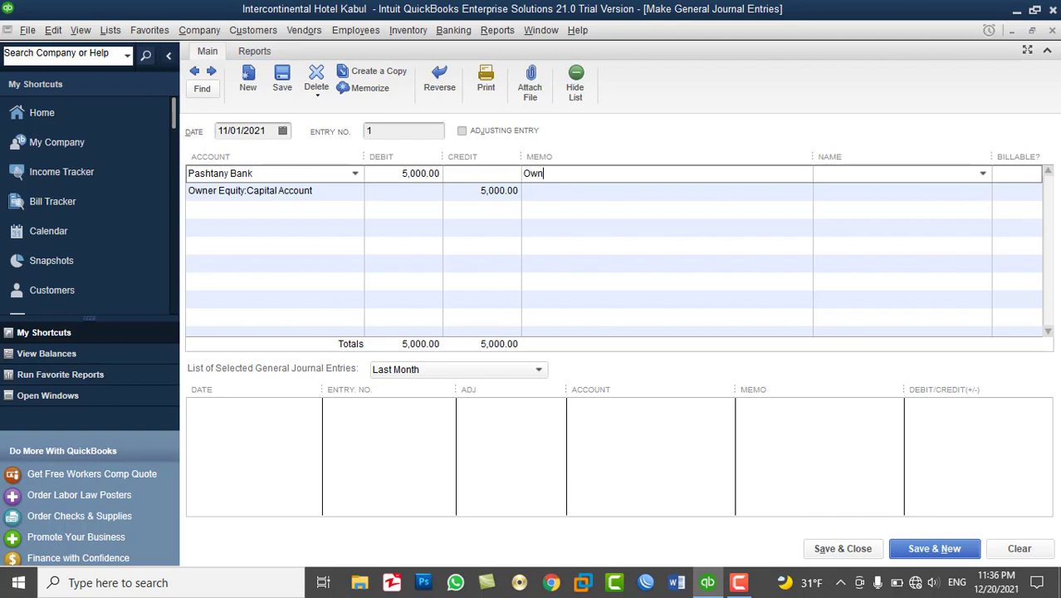
text(er Invested money in the business)
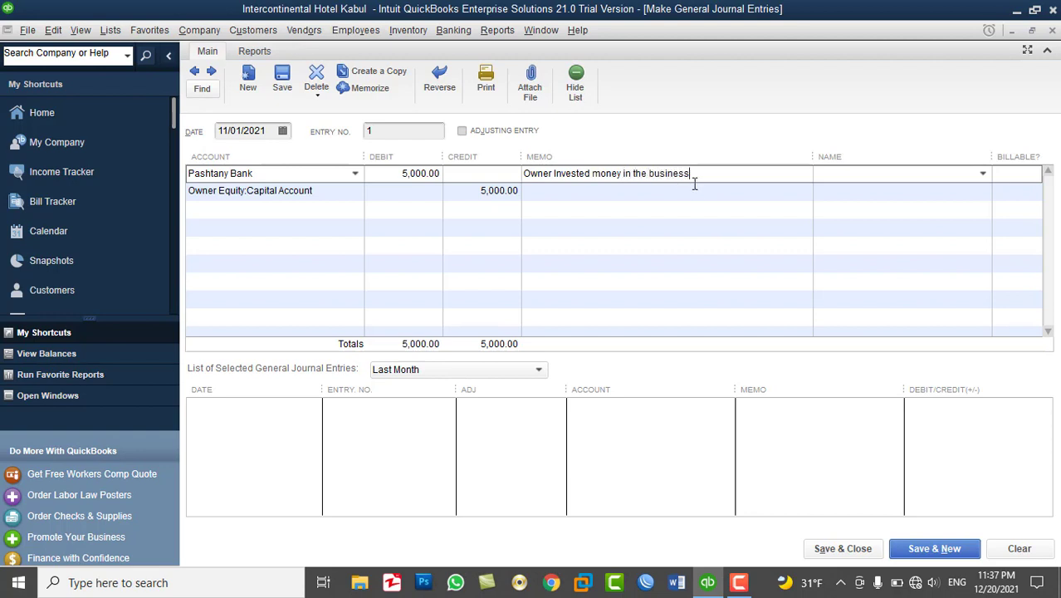
- Copy the Pashtany Bank line's memo to the Capital Account line of the journal entry
drag(699, 176, 522, 174)
key(ctrl+c)
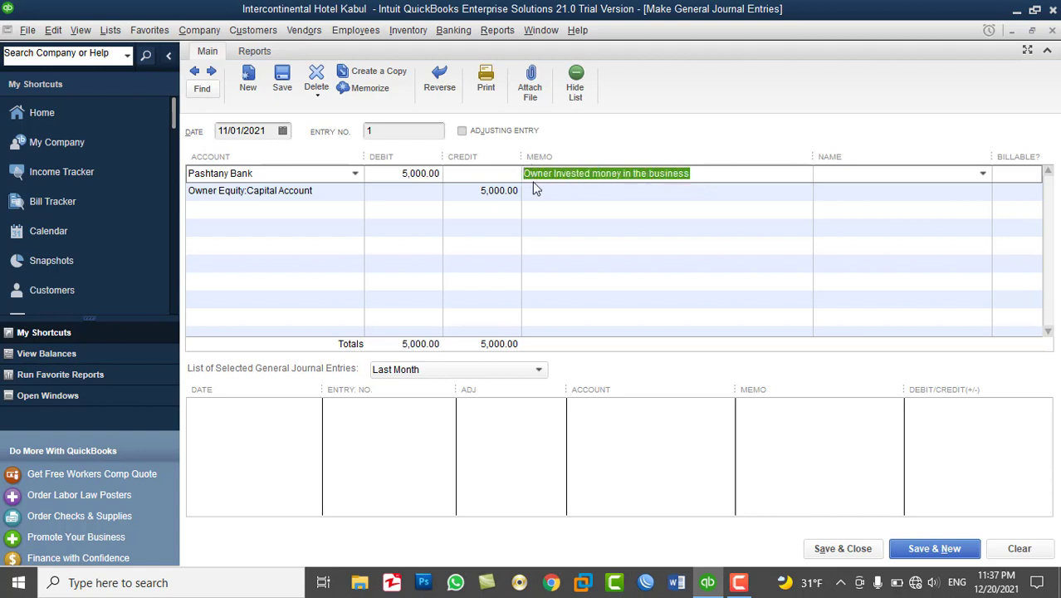
click(543, 195)
key(ctrl+v)
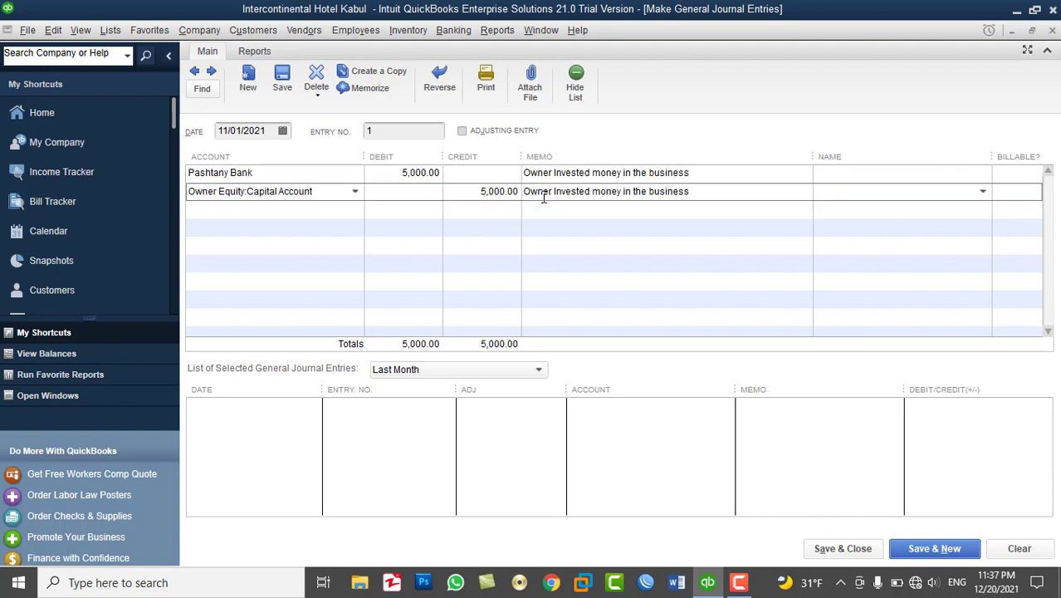
- Save and close the journal entry, and check the Pashtany Bank and Capital Account balances in the chart of accounts
click(841, 549)
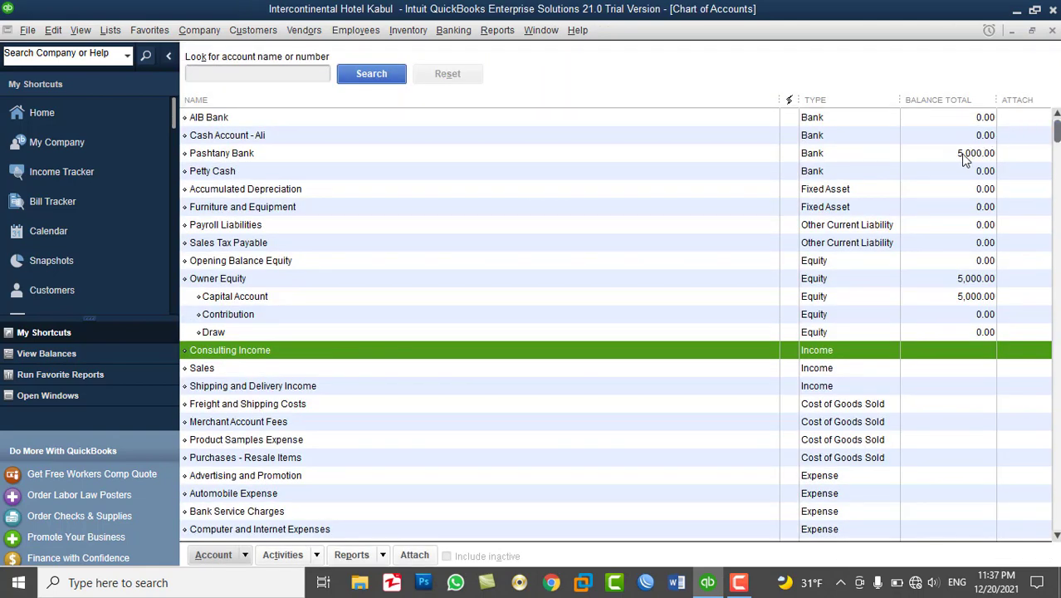
click(966, 161)
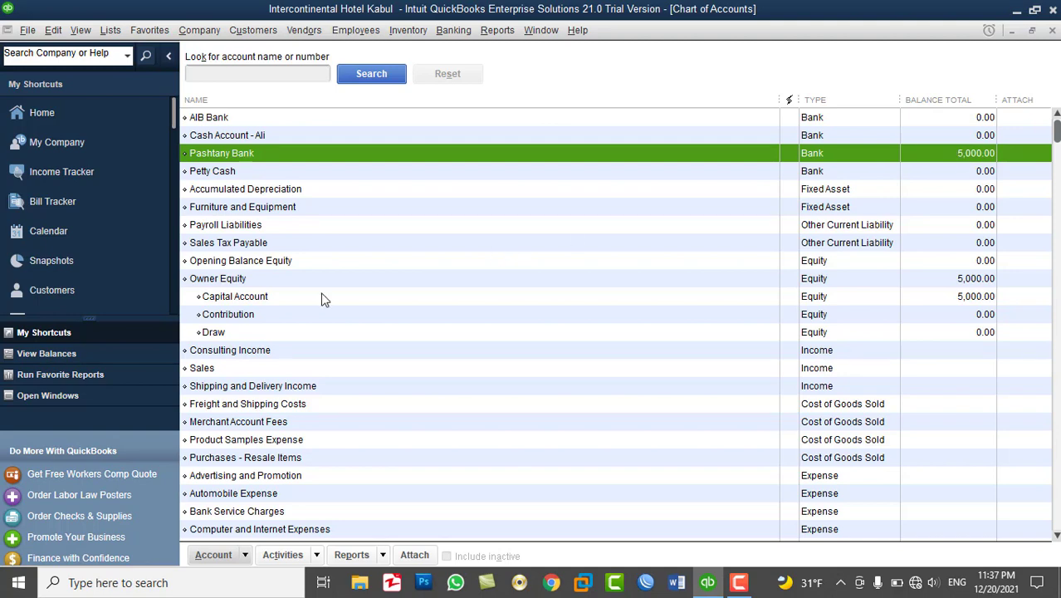
click(294, 302)
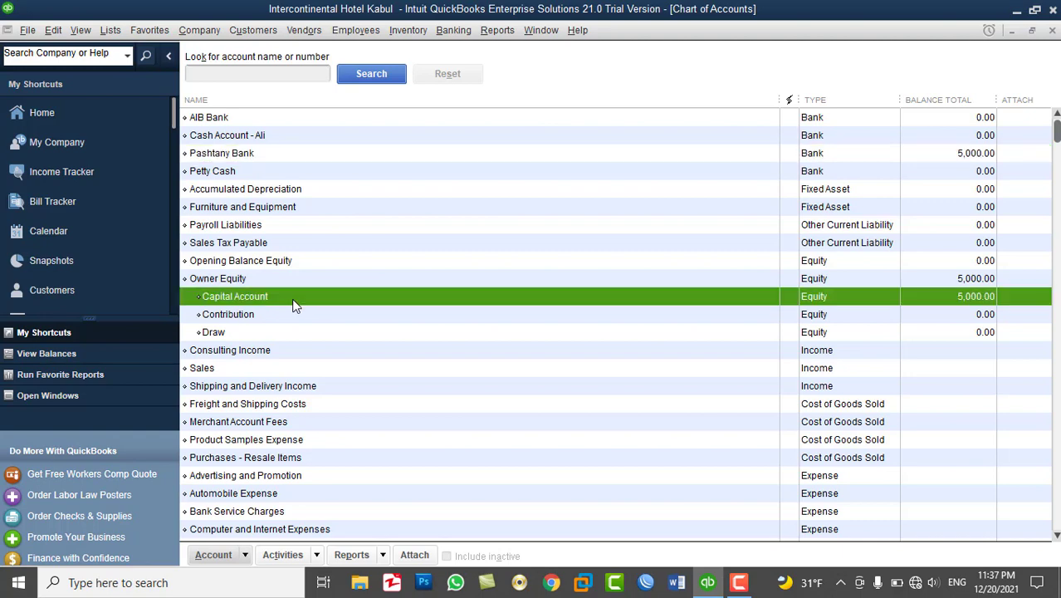